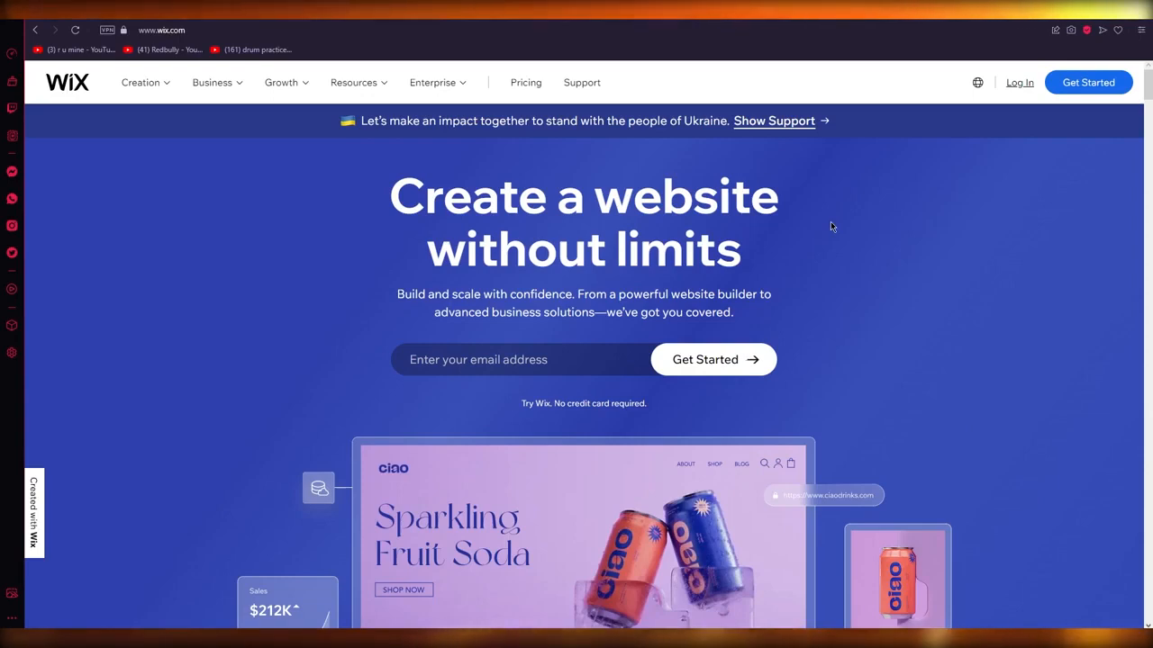
{"action": "scroll", "coordinate": [1034, 383], "scroll_direction": "down", "scroll_amount": 2}
{"action": "scroll", "coordinate": [1034, 383], "scroll_direction": "down", "scroll_amount": 6}
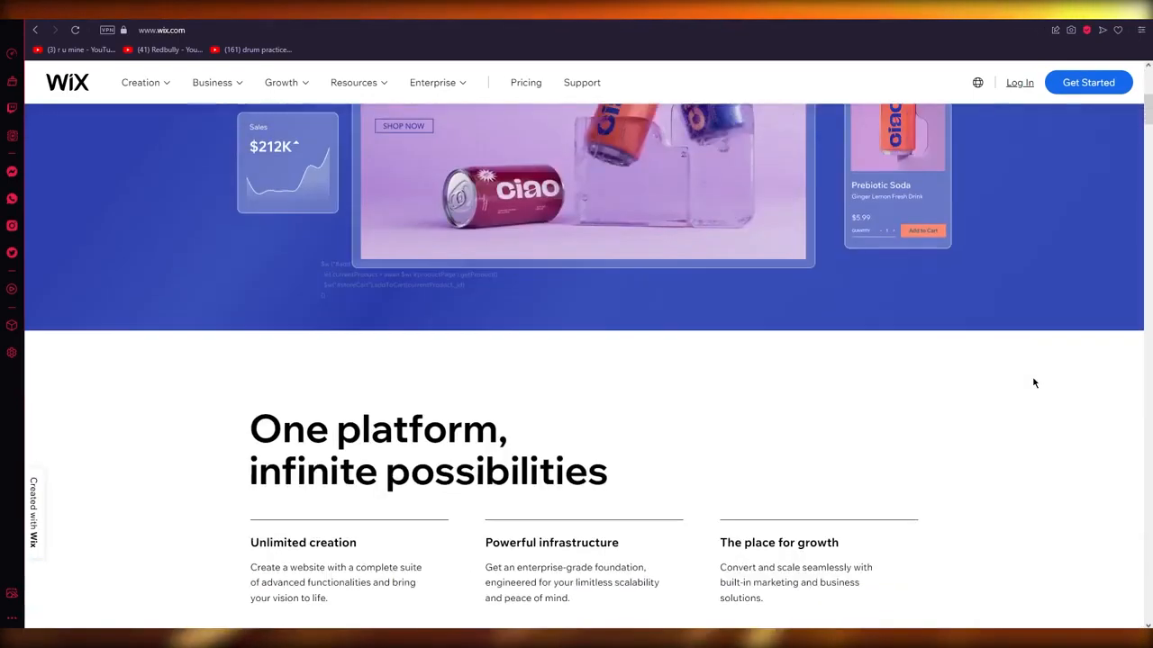
{"action": "scroll", "coordinate": [1033, 383], "scroll_direction": "up", "scroll_amount": 8}
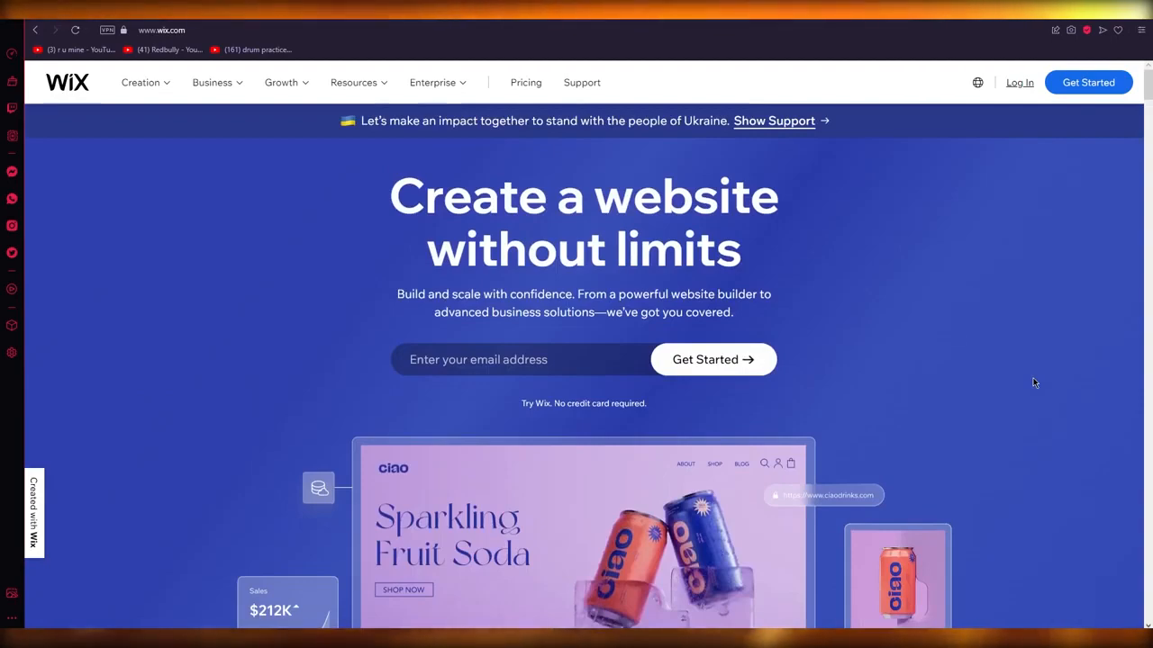
{"action": "scroll", "coordinate": [1052, 493], "scroll_direction": "down", "scroll_amount": 5}
{"action": "scroll", "coordinate": [1052, 493], "scroll_direction": "down", "scroll_amount": 4}
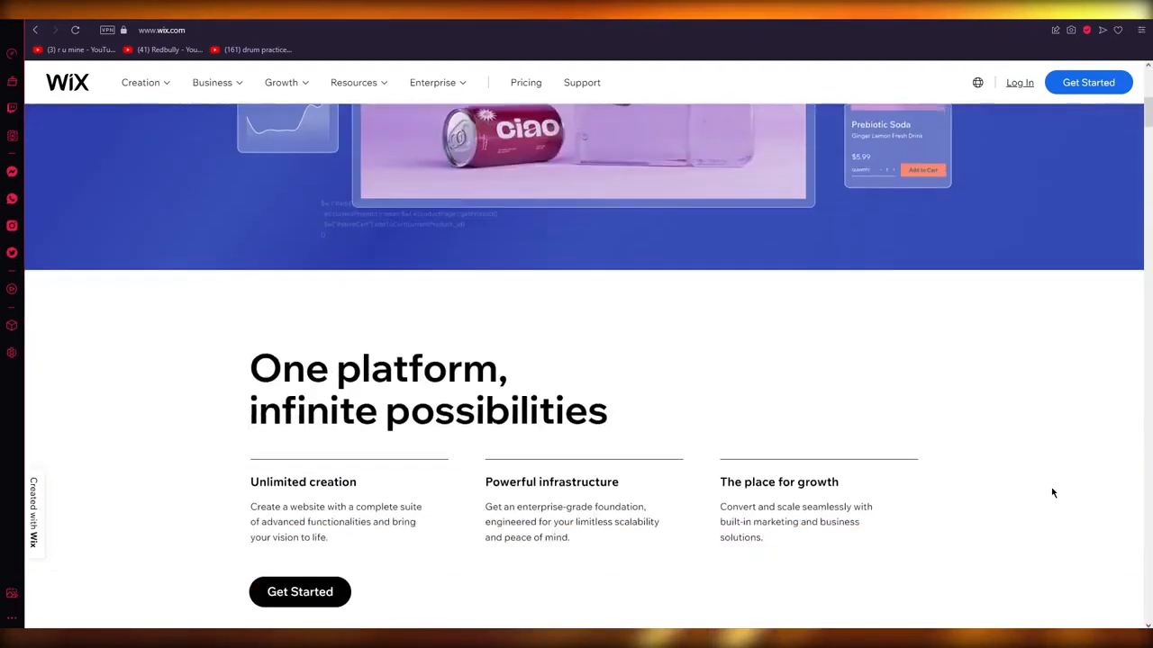
{"action": "scroll", "coordinate": [1052, 493], "scroll_direction": "up", "scroll_amount": 9}
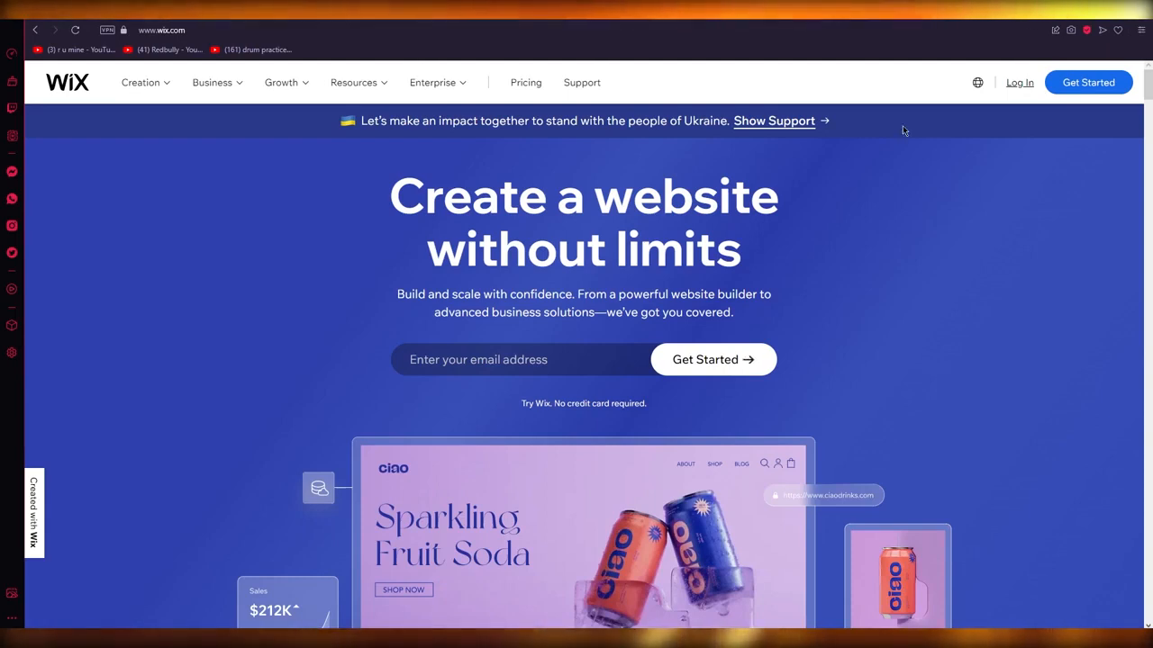
{"action": "left_click", "coordinate": [322, 36]}
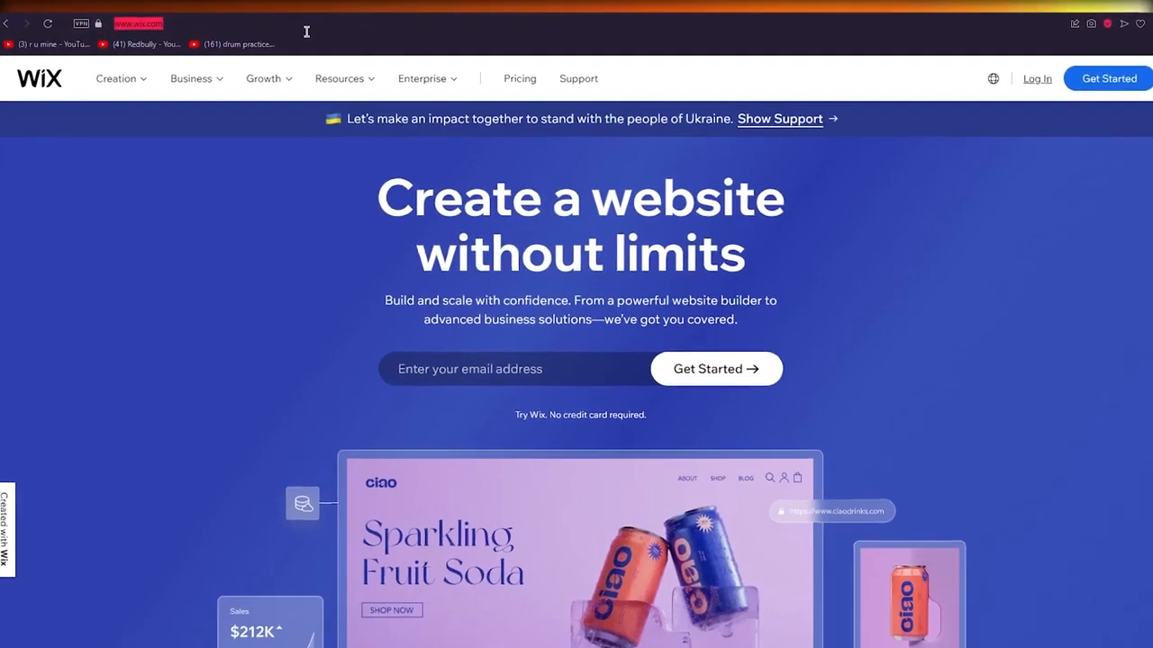
{"action": "type", "text": "www.webs"}
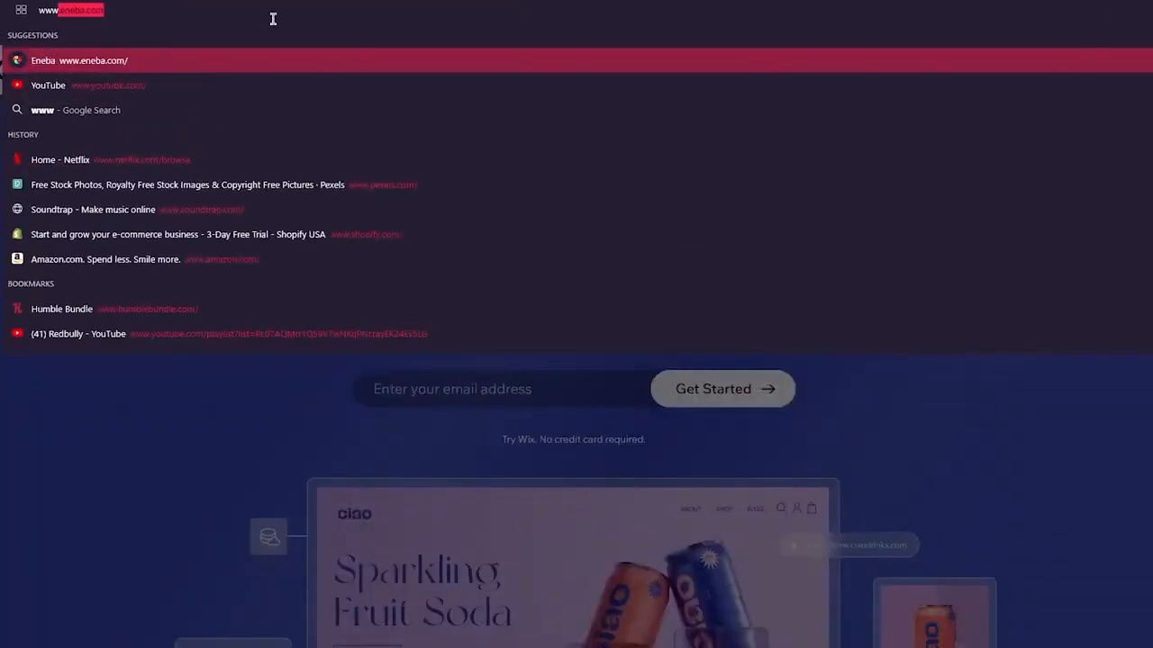
{"action": "type", "text": "it"}
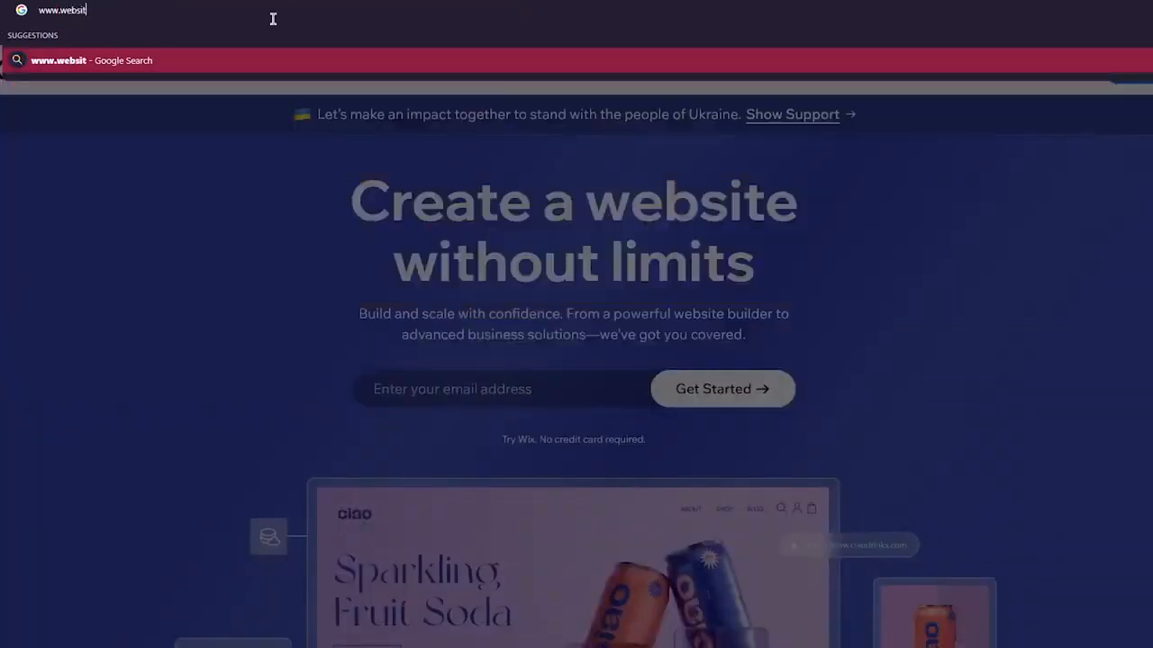
{"action": "type", "text": "eworldmed"}
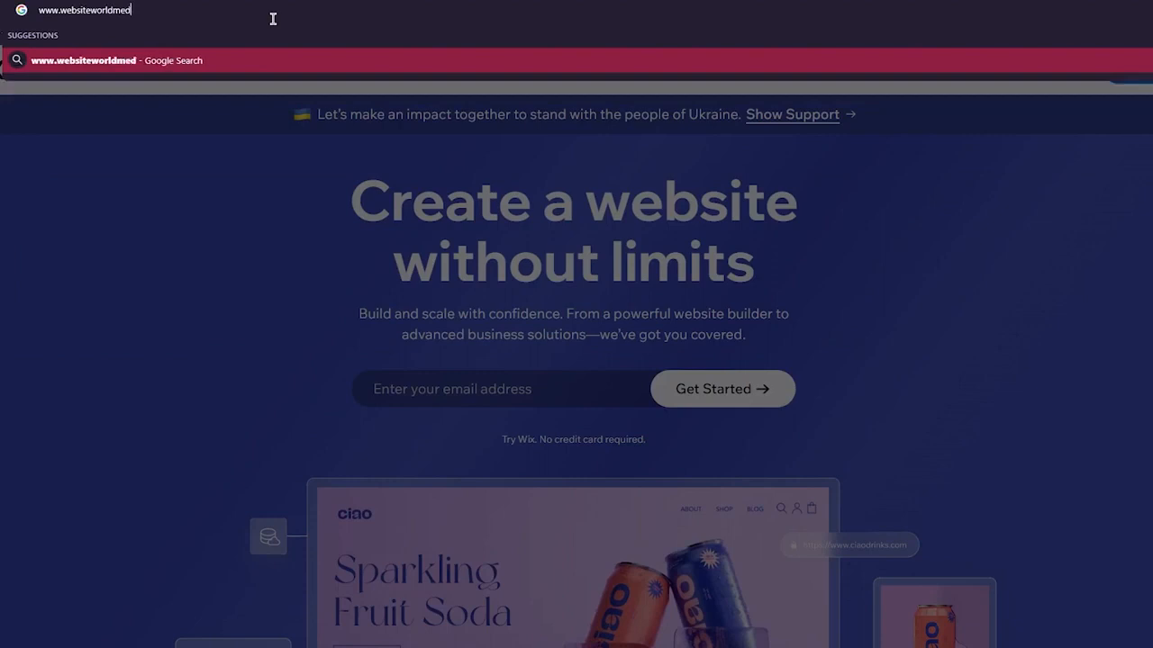
{"action": "type", "text": "ia.com/wix"}
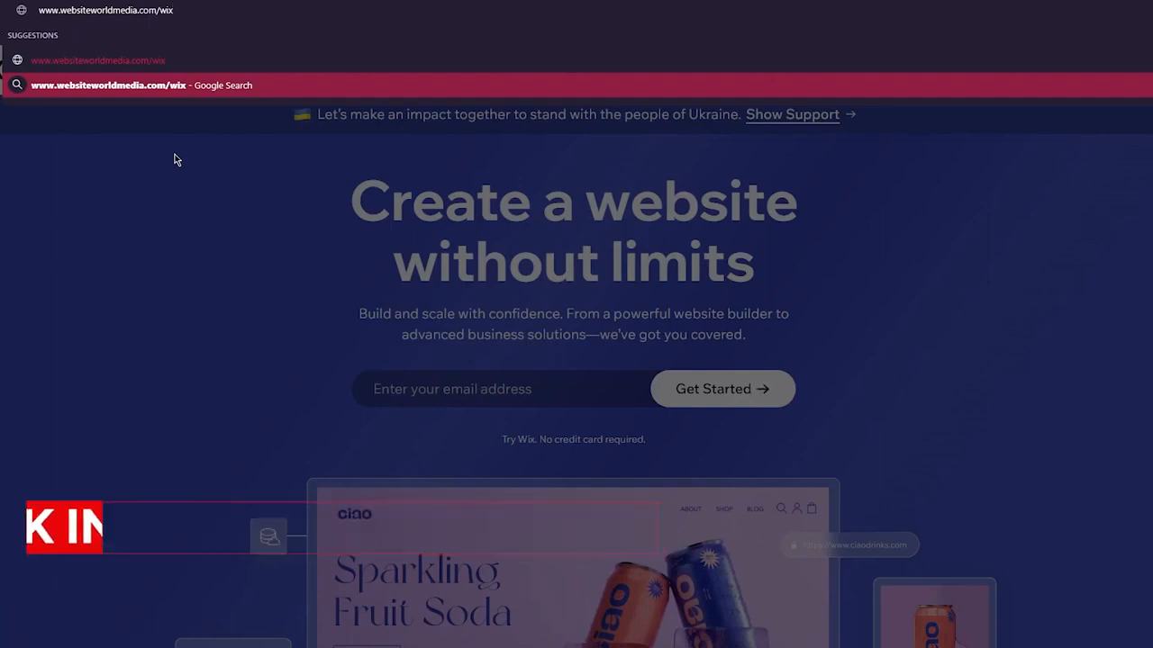
{"action": "key", "text": "Return"}
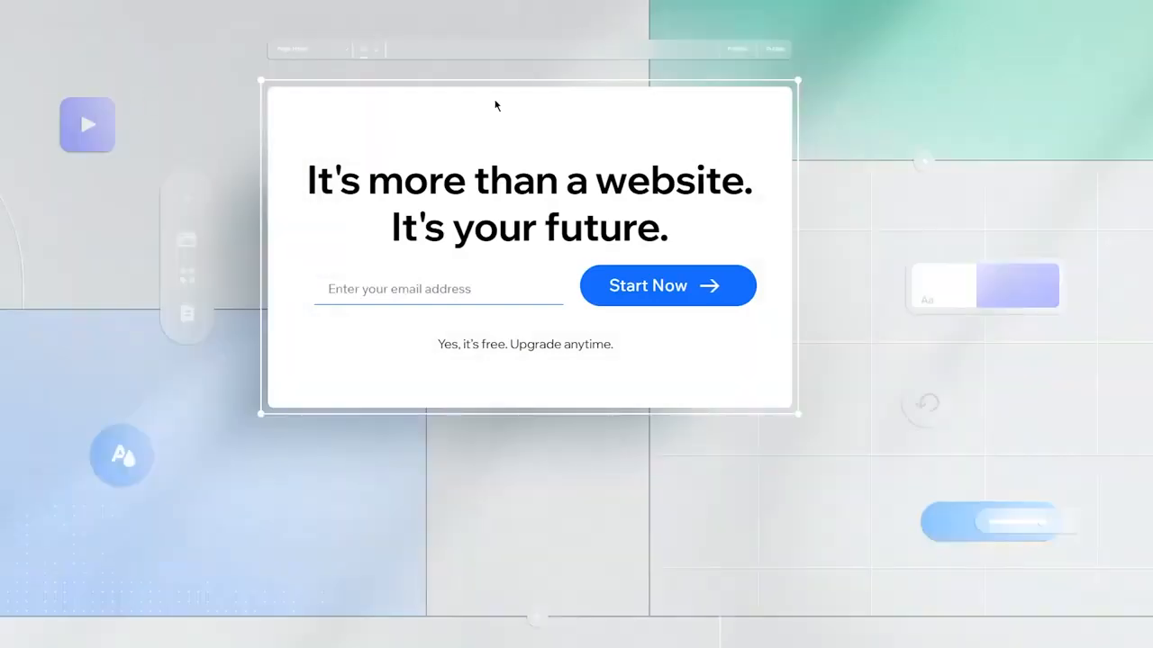
Open the Temp Mail site in a new tab and copy the temporary email address it offers
{"action": "left_click", "coordinate": [429, 295]}
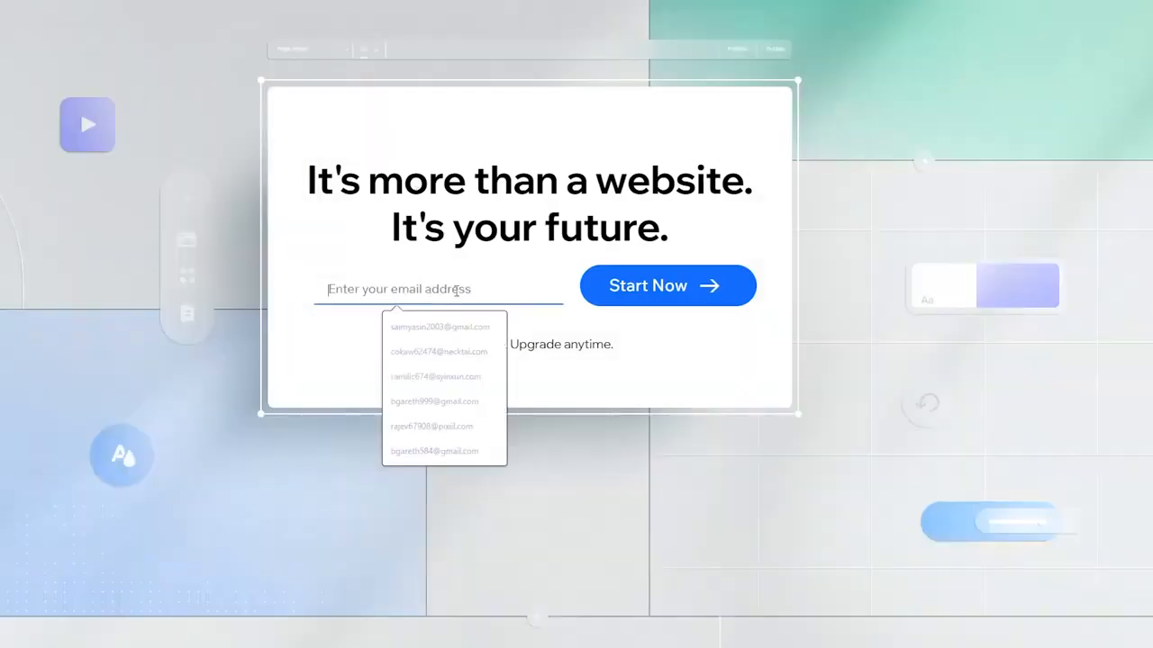
{"action": "left_click", "coordinate": [496, 279]}
{"action": "left_click", "coordinate": [404, 288]}
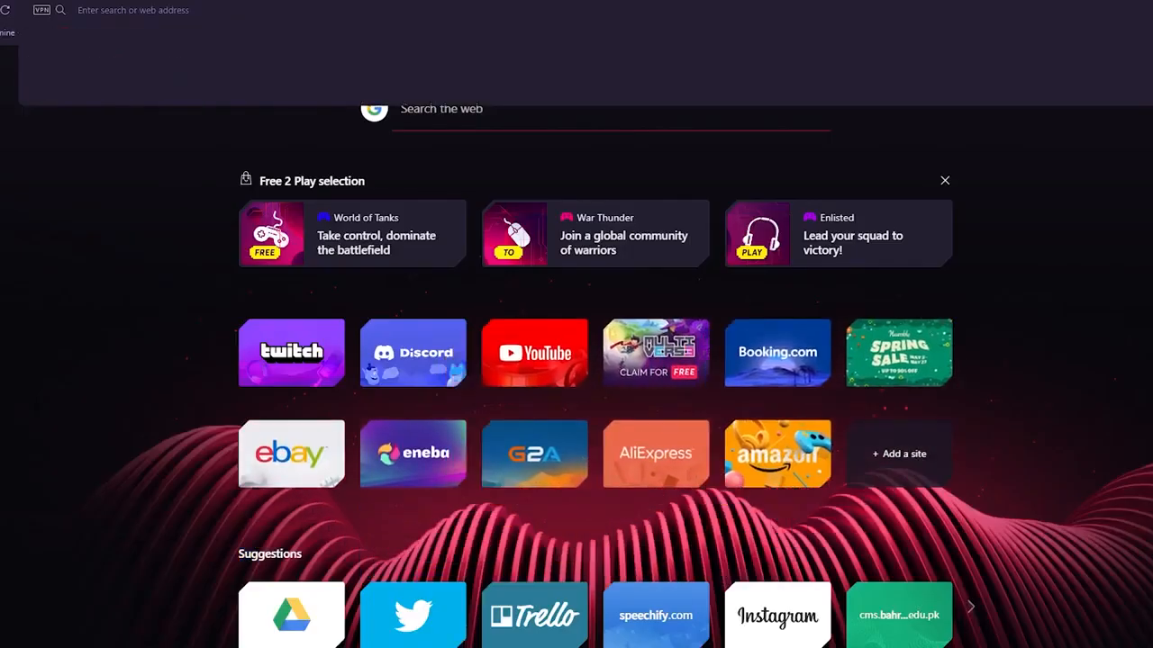
{"action": "type", "text": "tem"}
{"action": "key", "text": "Return"}
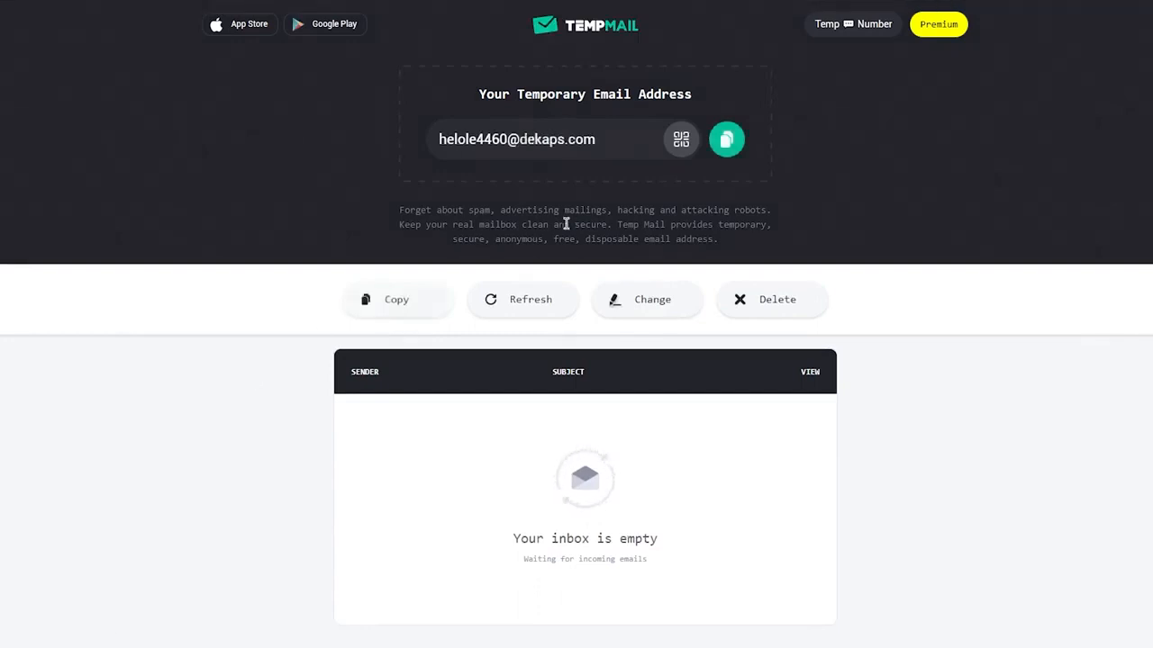
{"action": "left_click", "coordinate": [737, 149]}
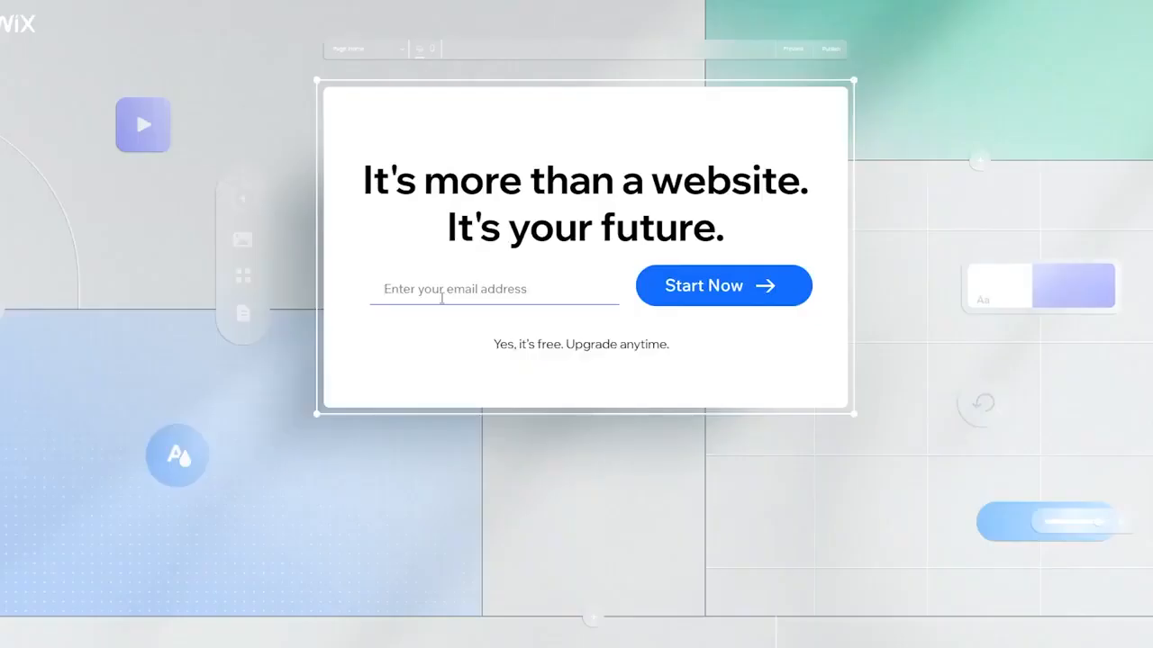
Return to the Wix start page, fill in the copied temporary email address and start the sign-up
{"action": "left_click", "coordinate": [441, 292]}
{"action": "key", "text": "ctrl+v"}
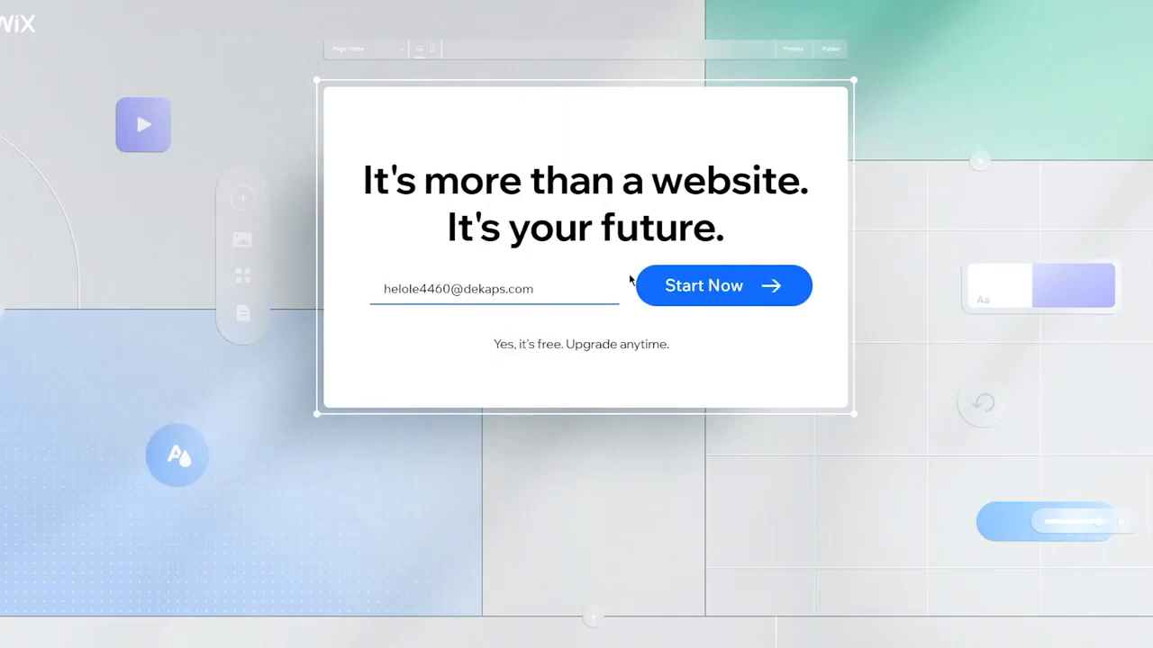
{"action": "left_click", "coordinate": [691, 287]}
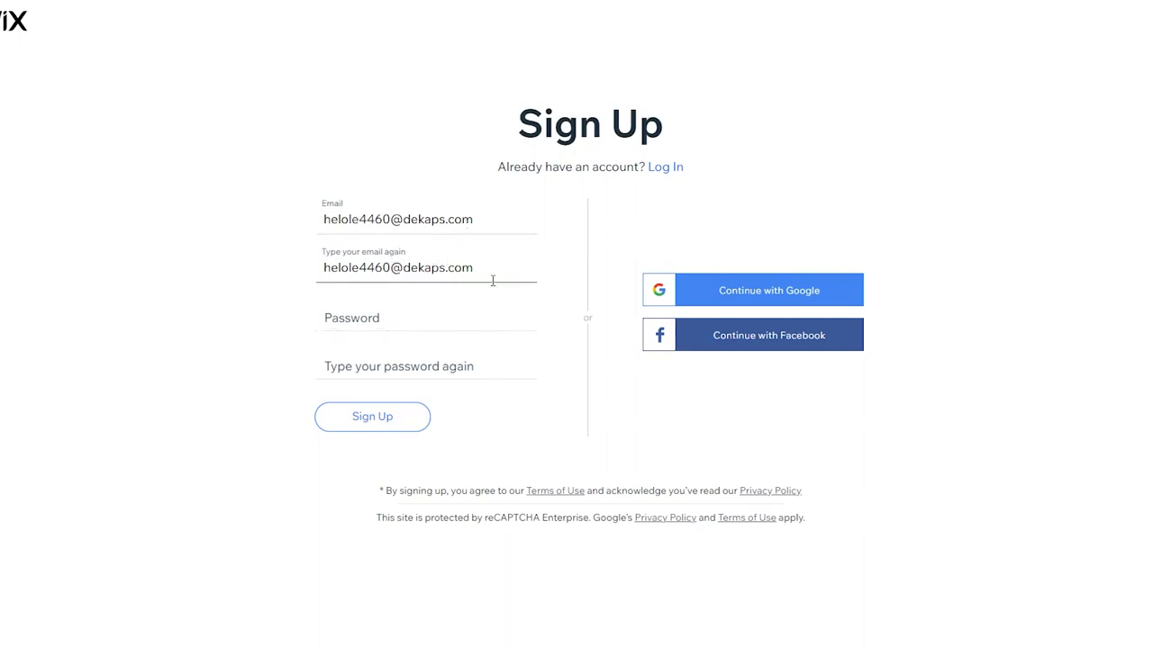
Enter and repeat the account password in the sign-up form, and submit the registration
{"action": "left_click", "coordinate": [378, 323]}
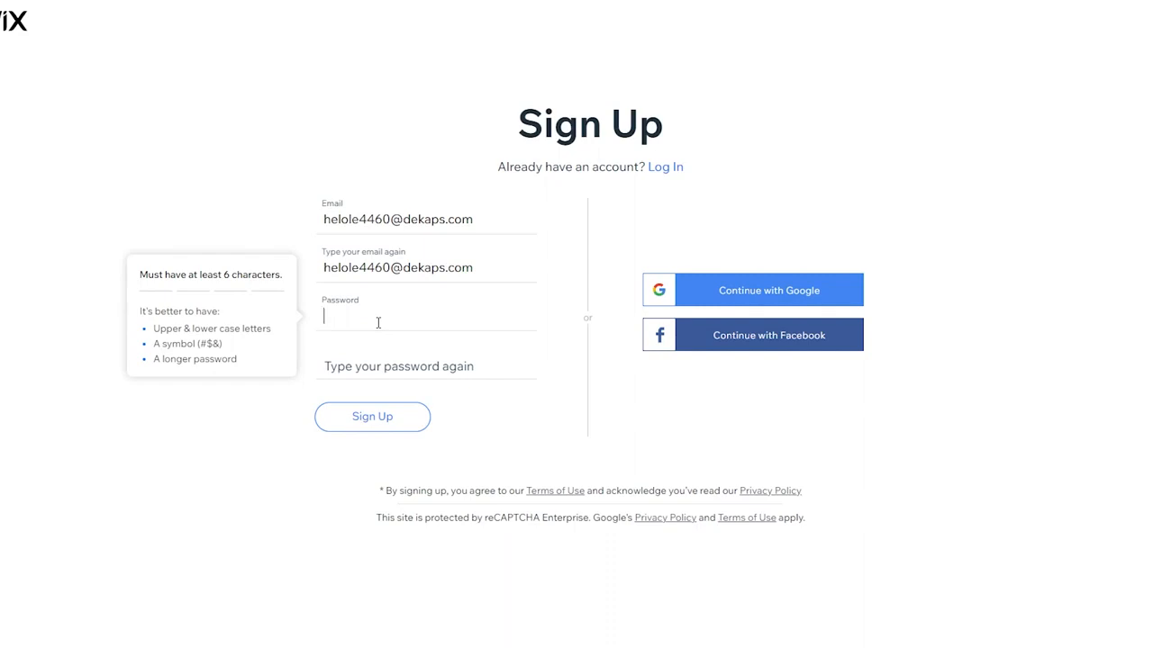
{"action": "type", "text": "Abcde@1"}
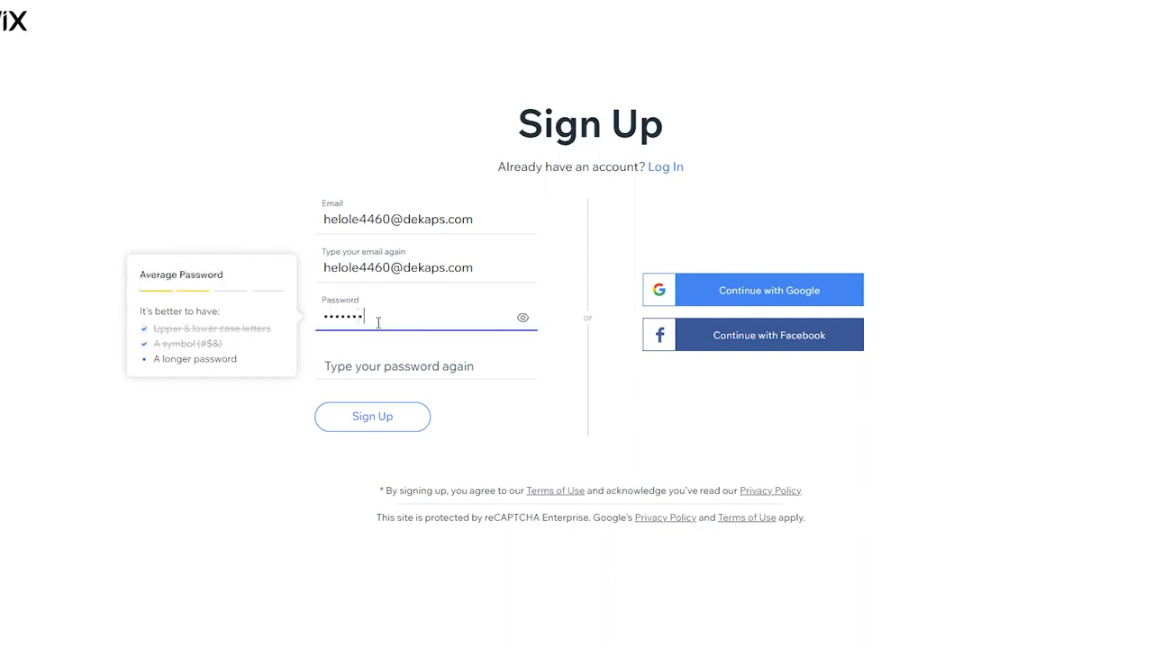
{"action": "type", "text": "23"}
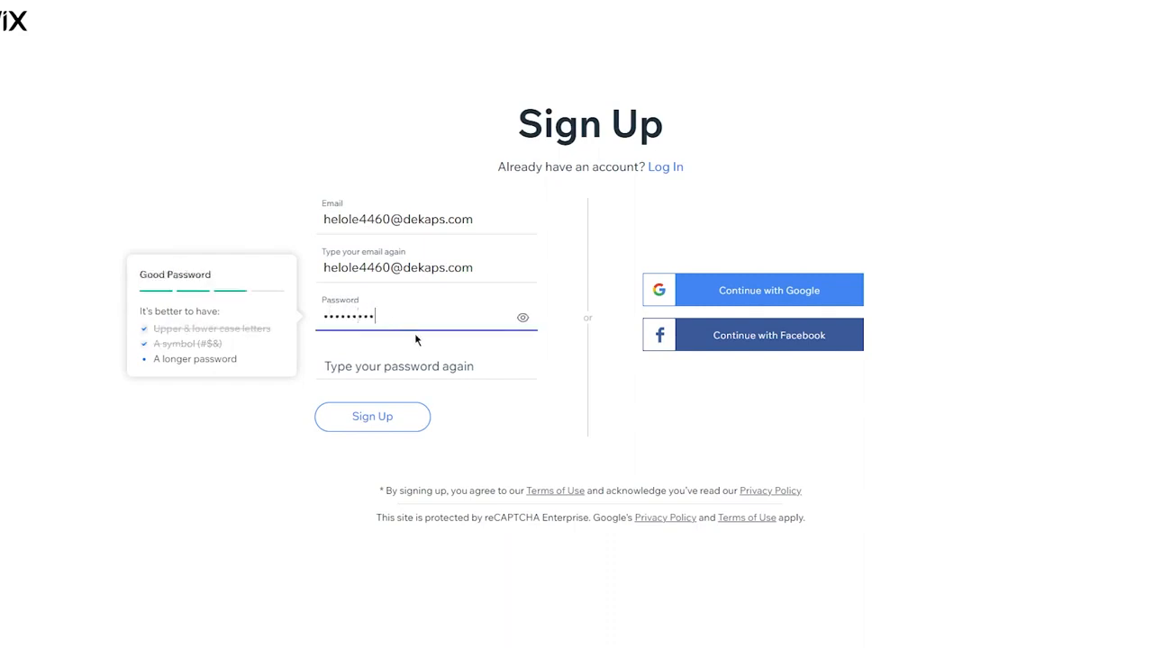
{"action": "type", "text": "45"}
{"action": "left_click", "coordinate": [375, 373]}
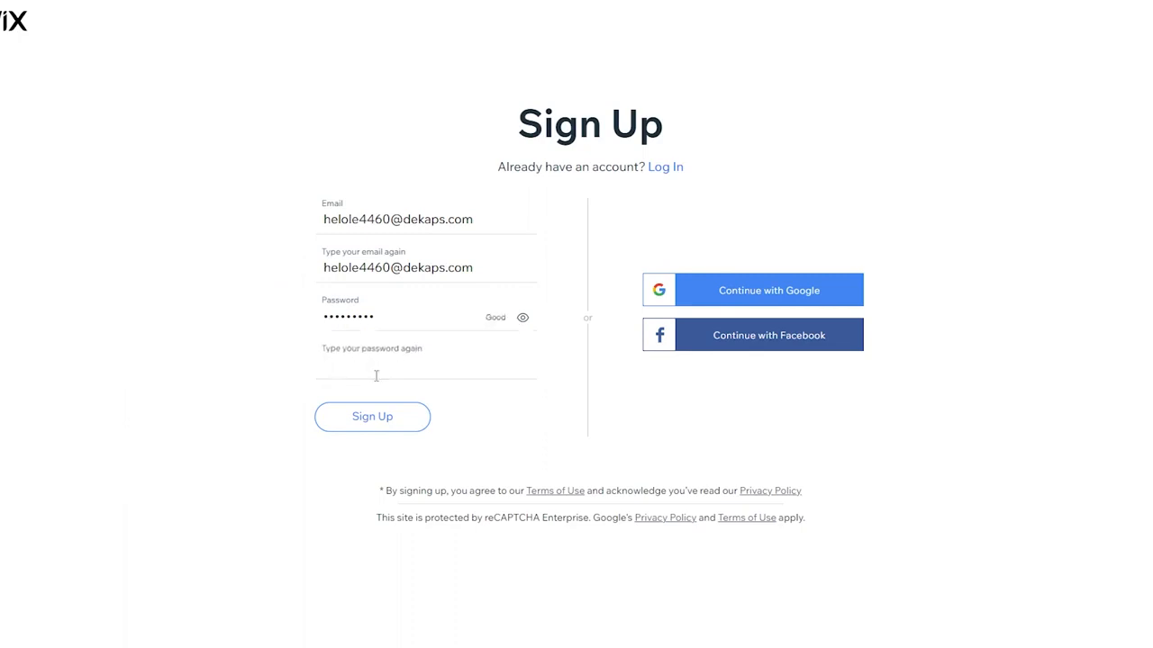
{"action": "type", "text": "•••••••••"}
{"action": "left_click", "coordinate": [373, 417]}
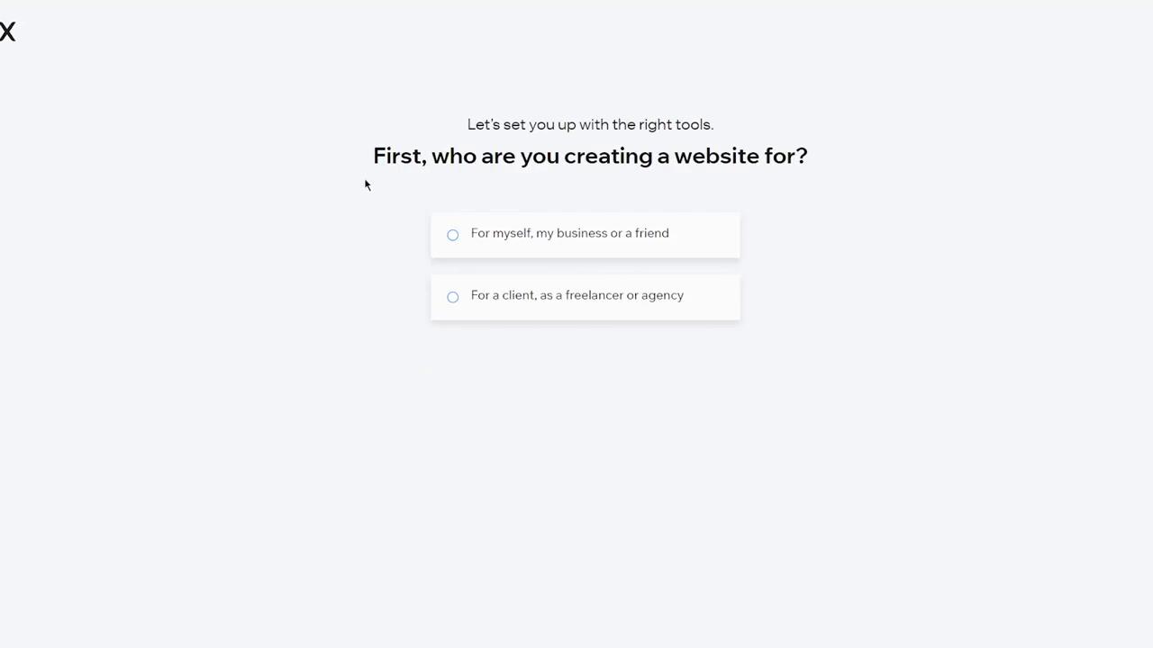
Specify that the website is for myself, my business or a friend, and choose Online Art Store as its type
{"action": "left_click", "coordinate": [581, 239]}
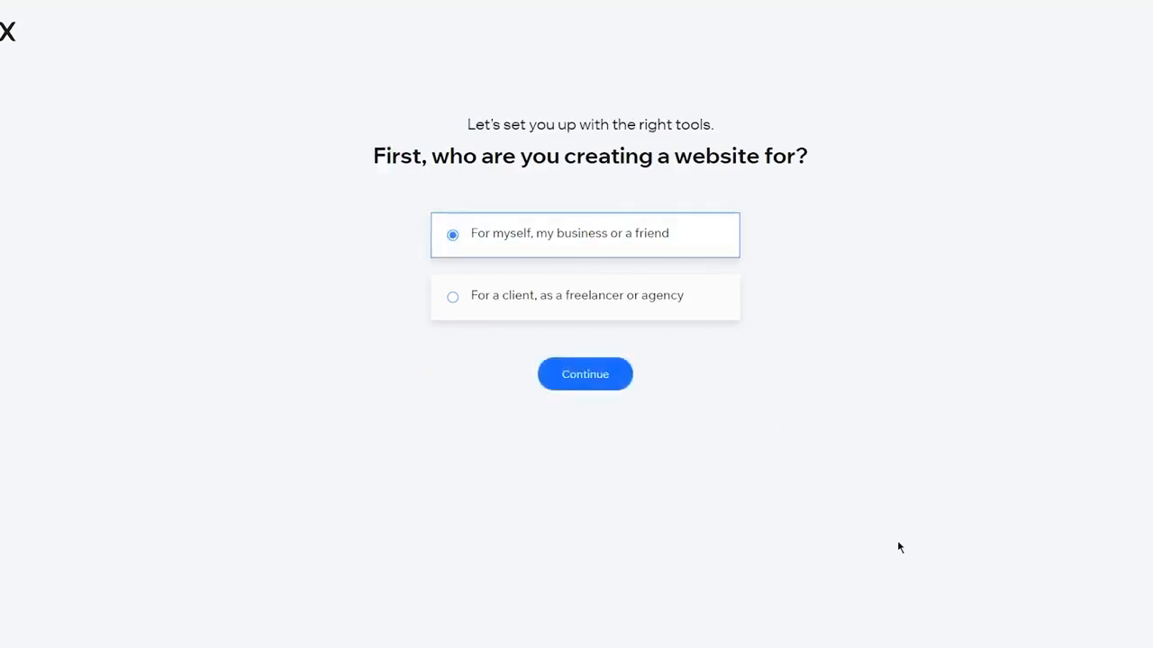
{"action": "left_click", "coordinate": [592, 379]}
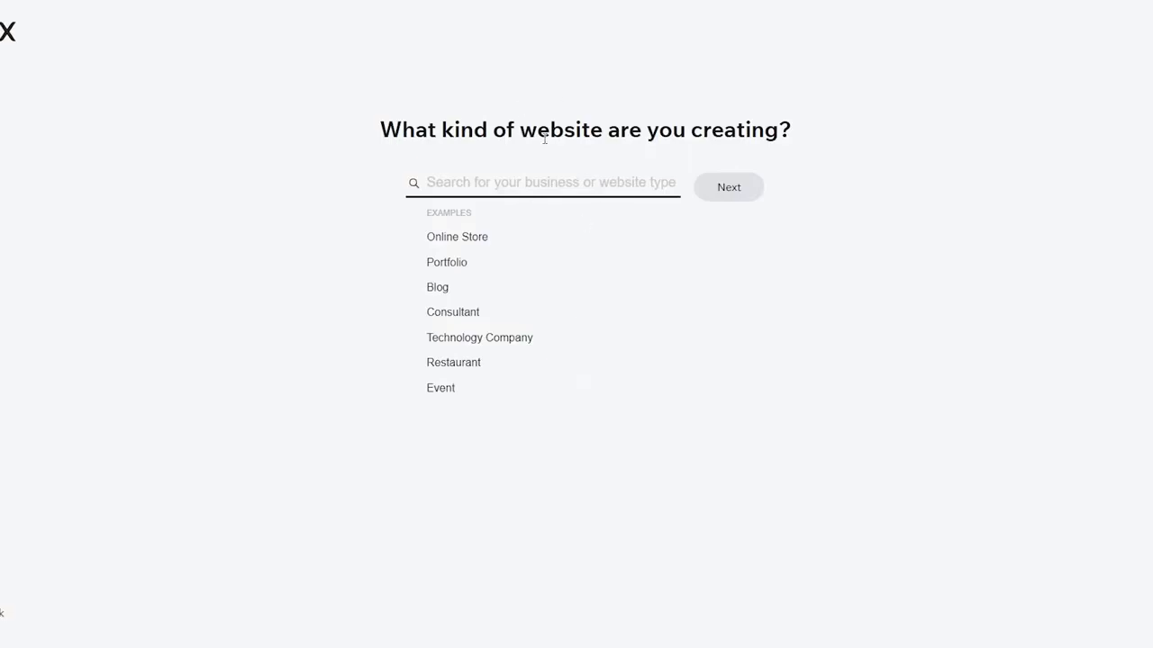
{"action": "left_click", "coordinate": [466, 238]}
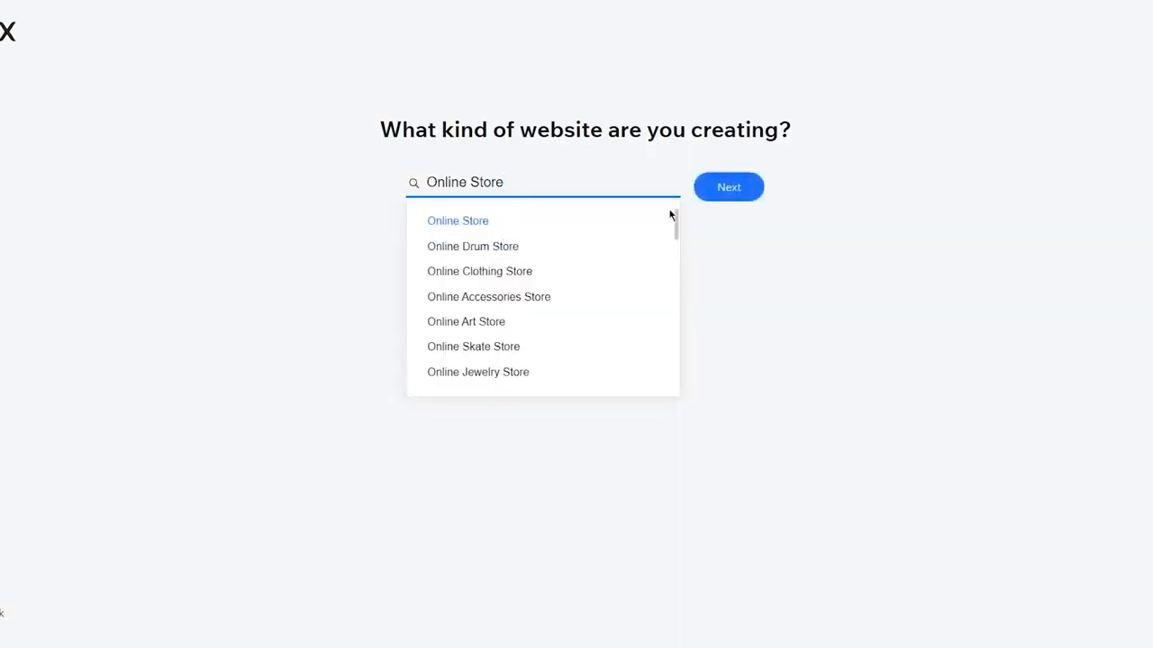
{"action": "scroll", "coordinate": [494, 343], "scroll_direction": "down", "scroll_amount": 5}
{"action": "scroll", "coordinate": [494, 345], "scroll_direction": "up", "scroll_amount": 6}
{"action": "left_click", "coordinate": [482, 323]}
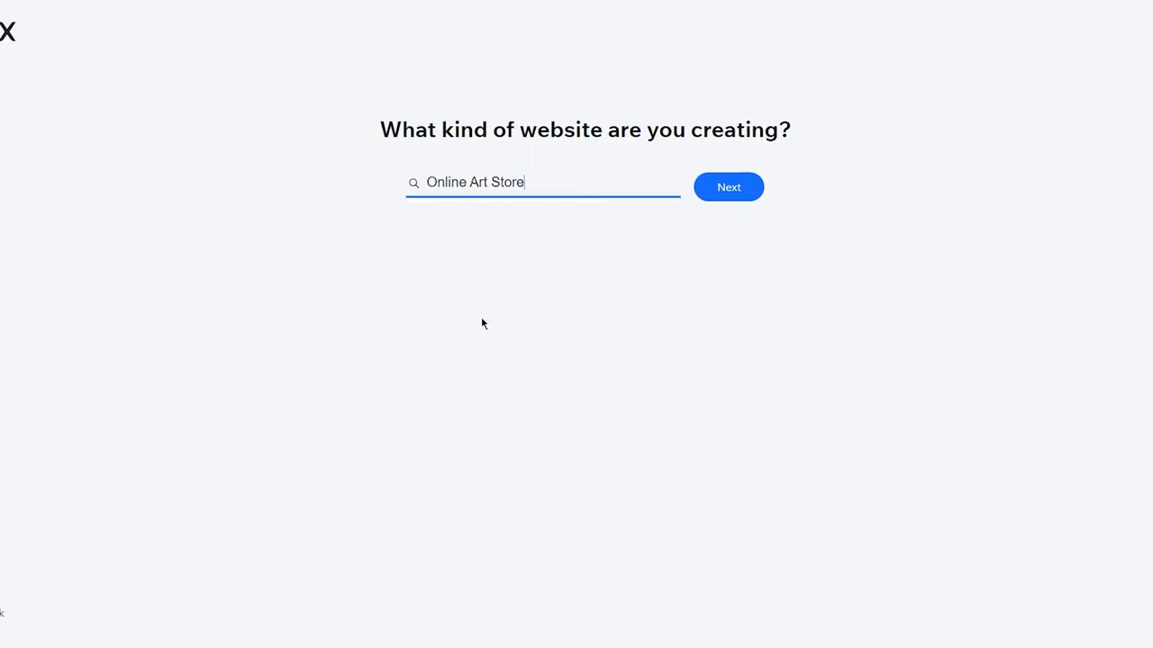
{"action": "left_click", "coordinate": [727, 189]}
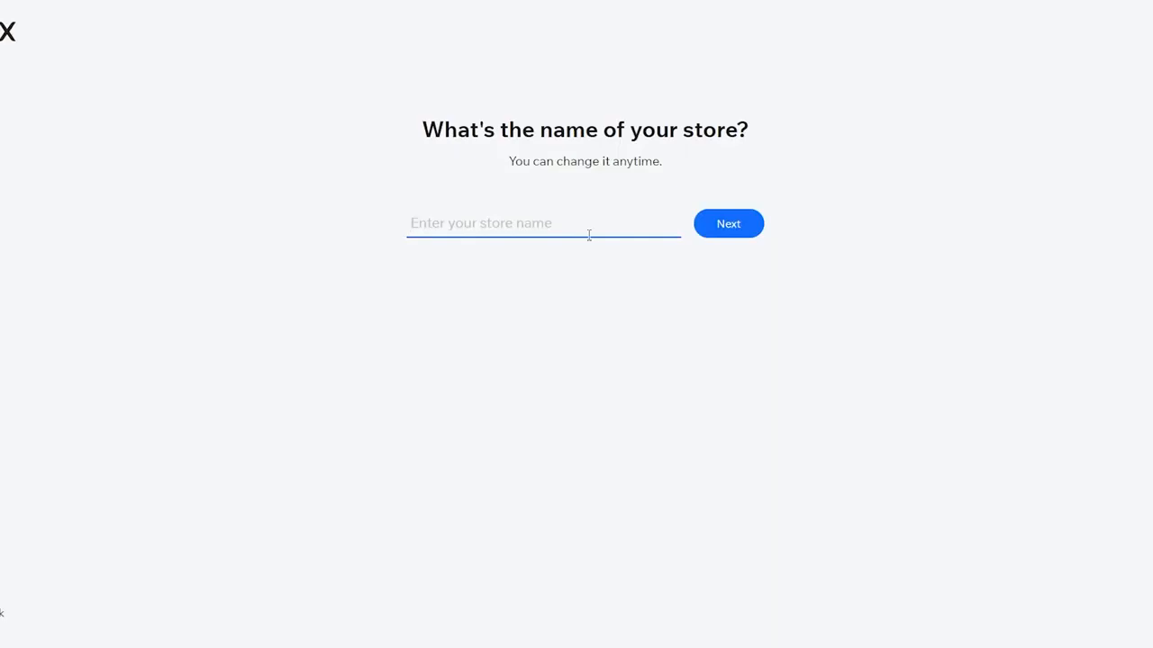
Name the store iukjbkh and review the features on offer, keeping the recommended Online Store and Chat
{"action": "type", "text": "iukjbkh"}
{"action": "left_click", "coordinate": [728, 225]}
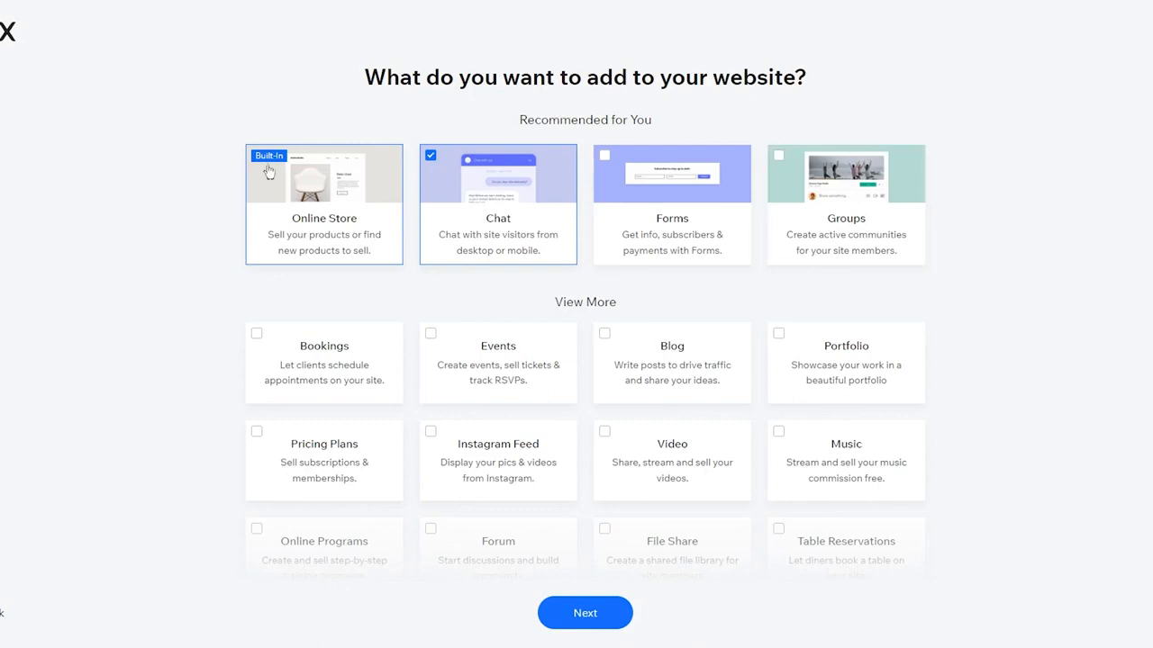
{"action": "mouse_move", "coordinate": [331, 205]}
{"action": "scroll", "coordinate": [264, 339], "scroll_direction": "down", "scroll_amount": 2}
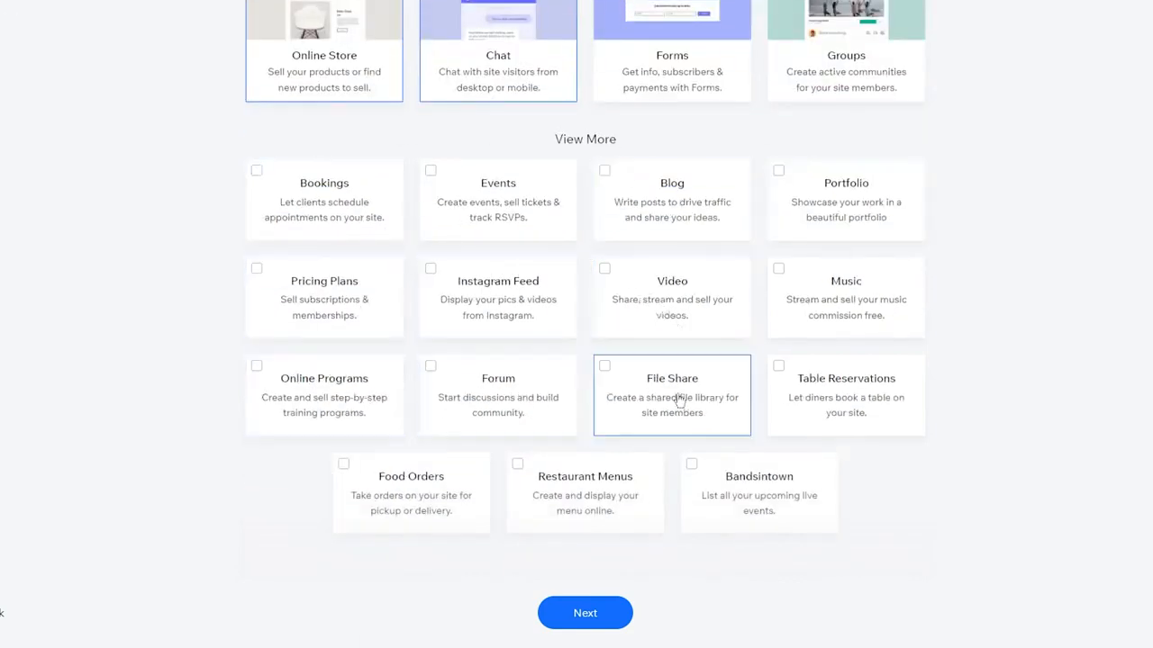
{"action": "scroll", "coordinate": [878, 399], "scroll_direction": "up", "scroll_amount": 2}
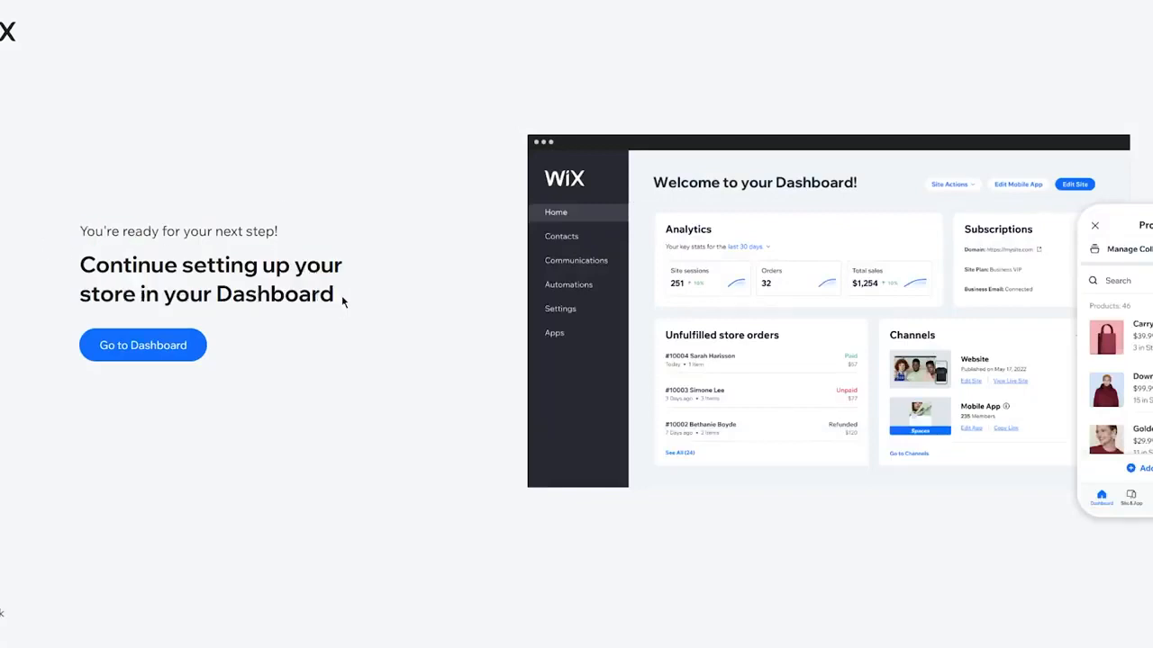
Go to the new store's dashboard and dismiss the 50% off sale offer
{"action": "right_click", "coordinate": [358, 269]}
{"action": "left_click", "coordinate": [342, 206]}
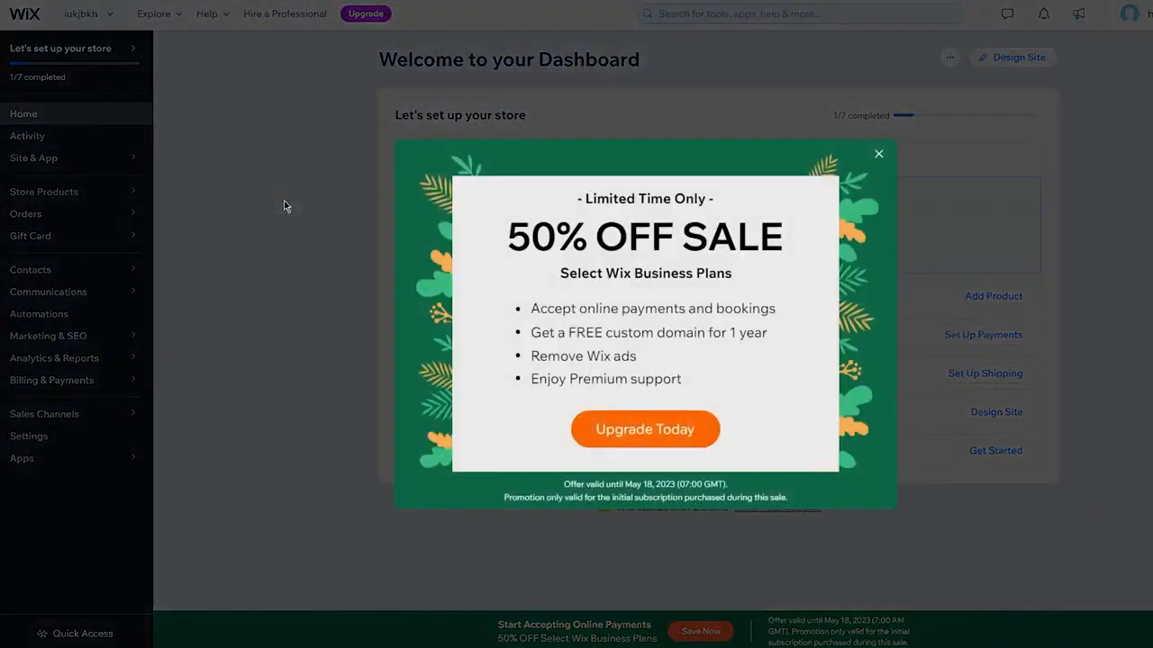
{"action": "left_click", "coordinate": [875, 152]}
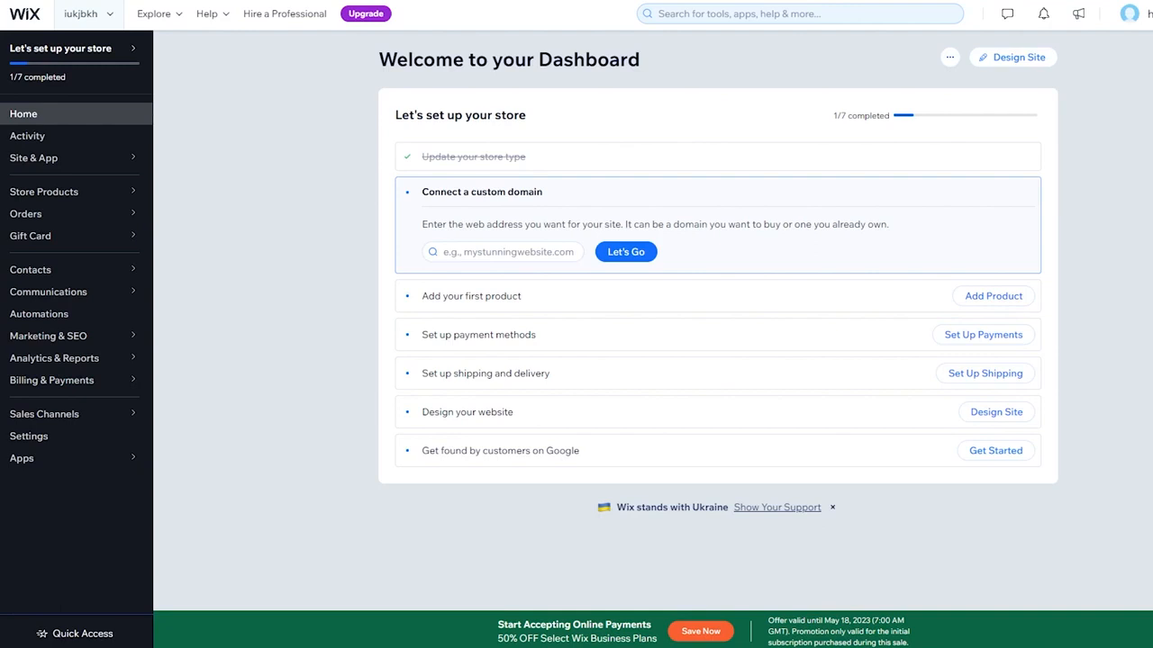
Look up the custom domain kljlkj.com for the store and choose to get it
{"action": "left_click", "coordinate": [455, 252]}
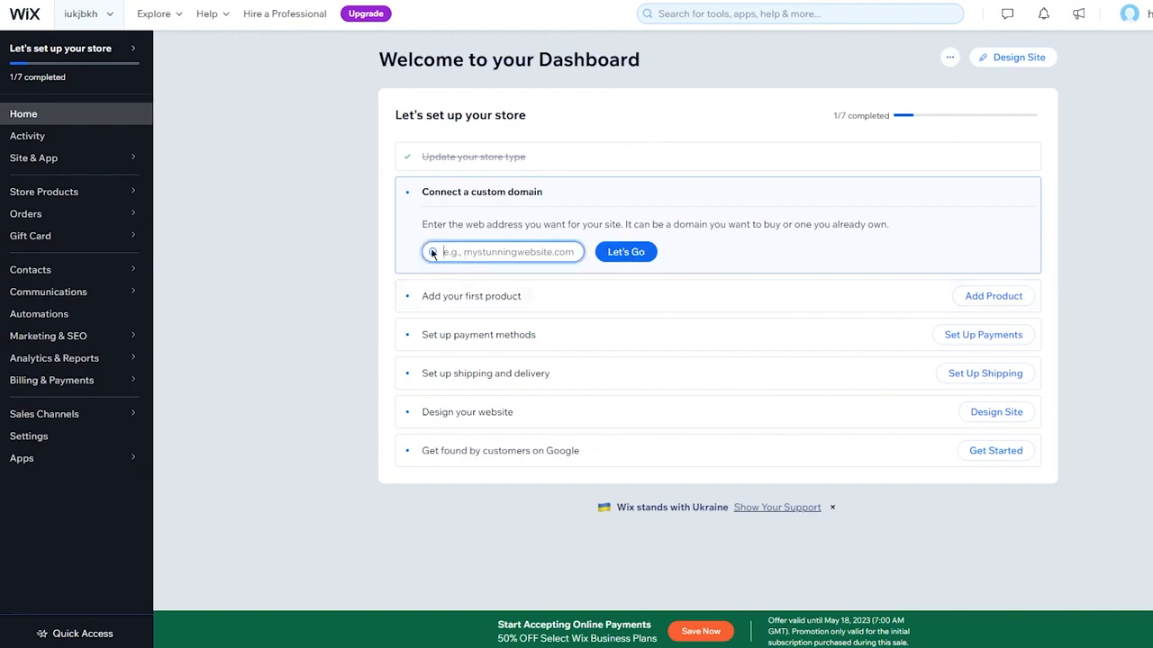
{"action": "type", "text": "kljlkj"}
{"action": "left_click", "coordinate": [625, 252]}
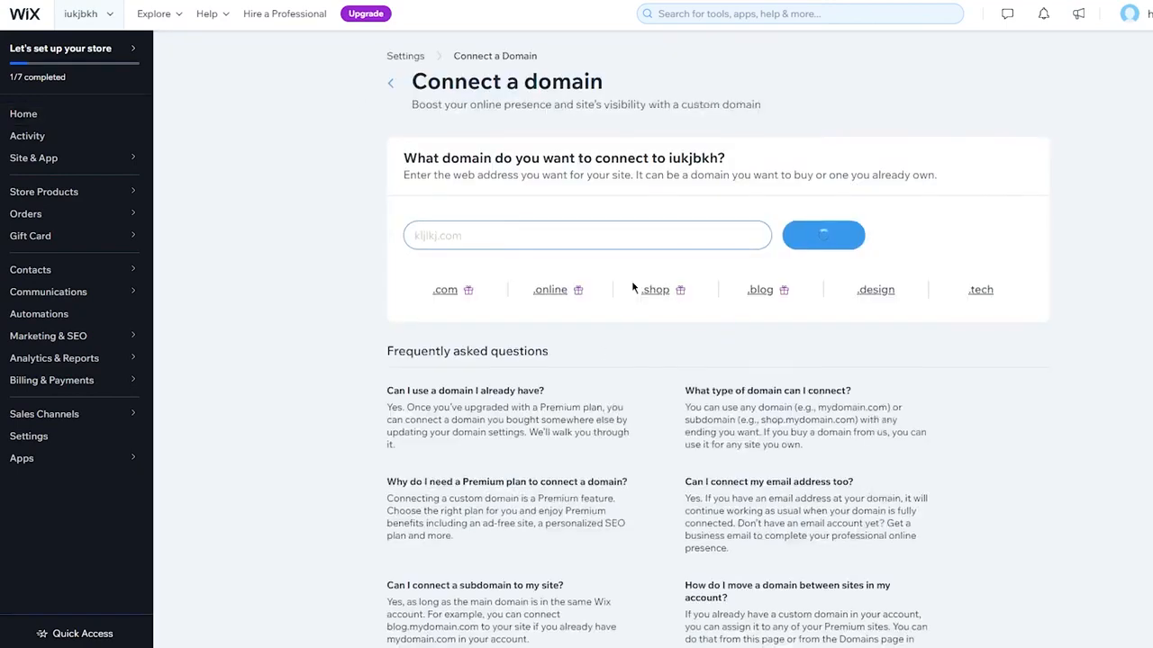
{"action": "scroll", "coordinate": [634, 283], "scroll_direction": "down", "scroll_amount": 1}
{"action": "scroll", "coordinate": [610, 216], "scroll_direction": "up", "scroll_amount": 1}
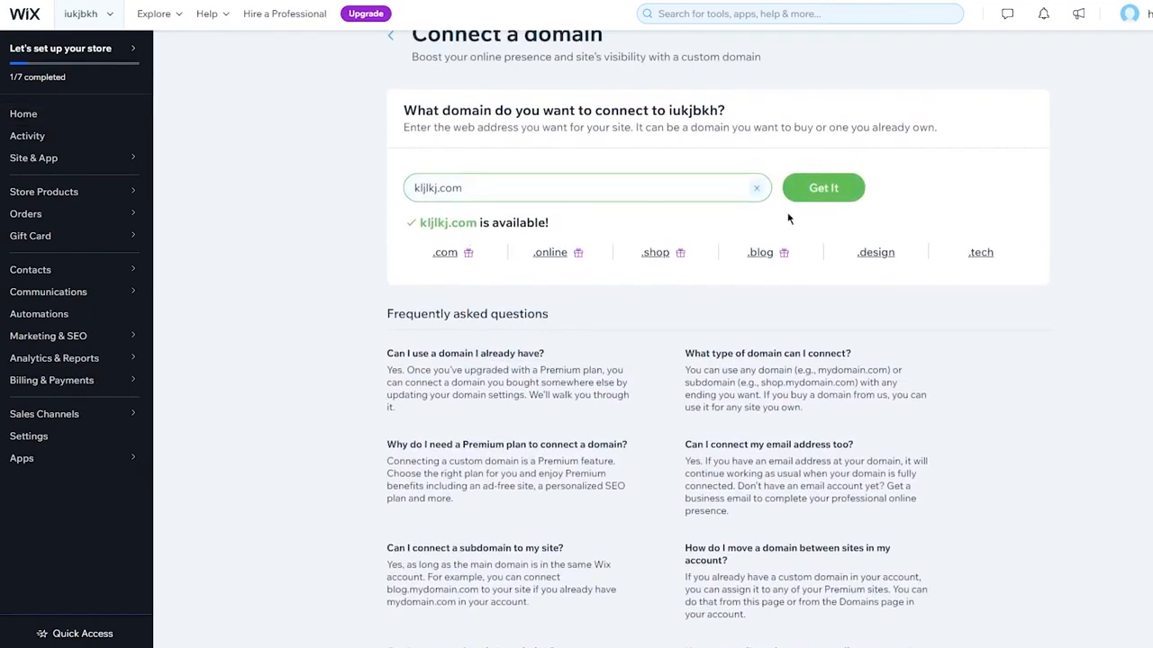
{"action": "left_click", "coordinate": [829, 191]}
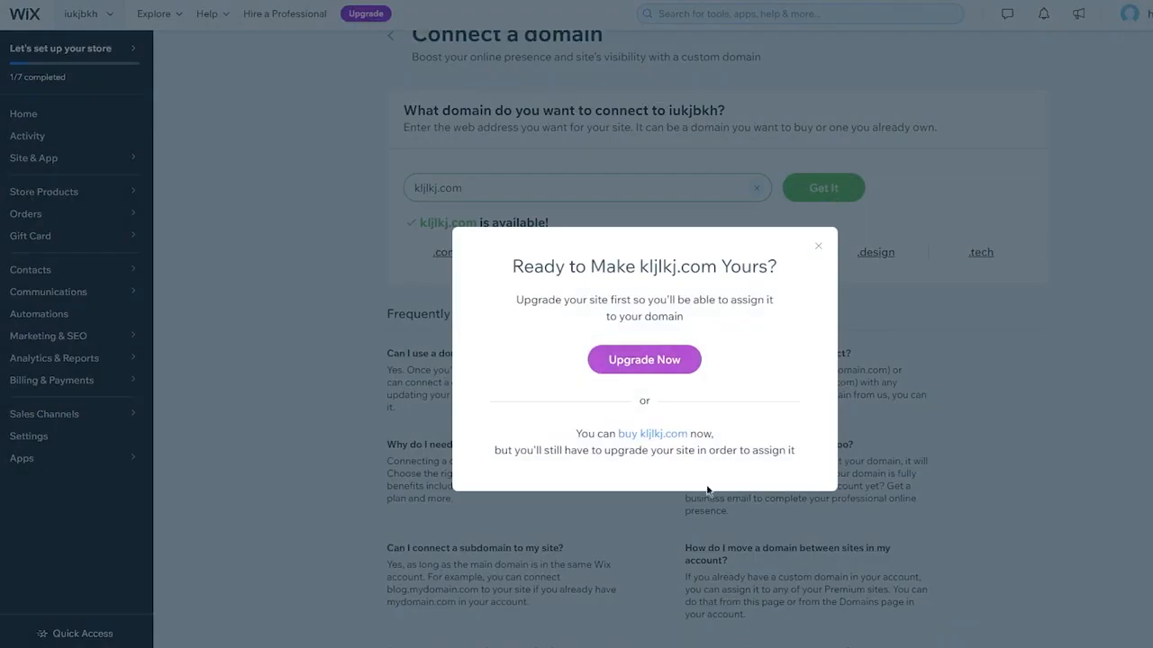
Dismiss the domain upgrade offer, return to the dashboard and open the store's product list for adding the first product
{"action": "left_click", "coordinate": [818, 246]}
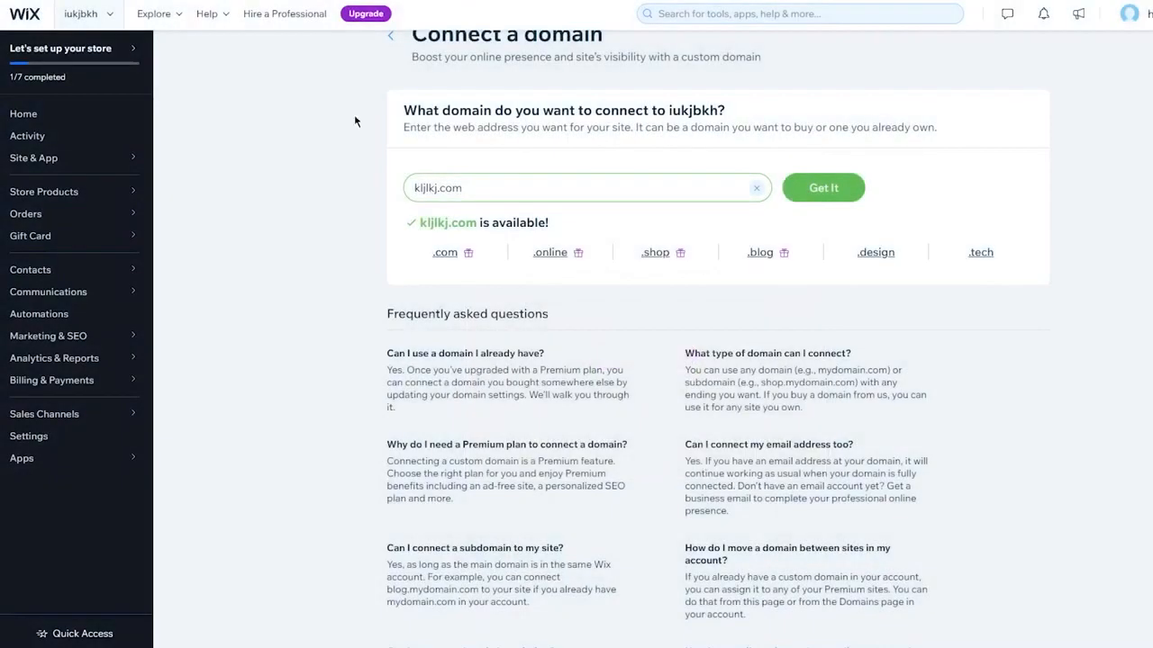
{"action": "left_click", "coordinate": [392, 38]}
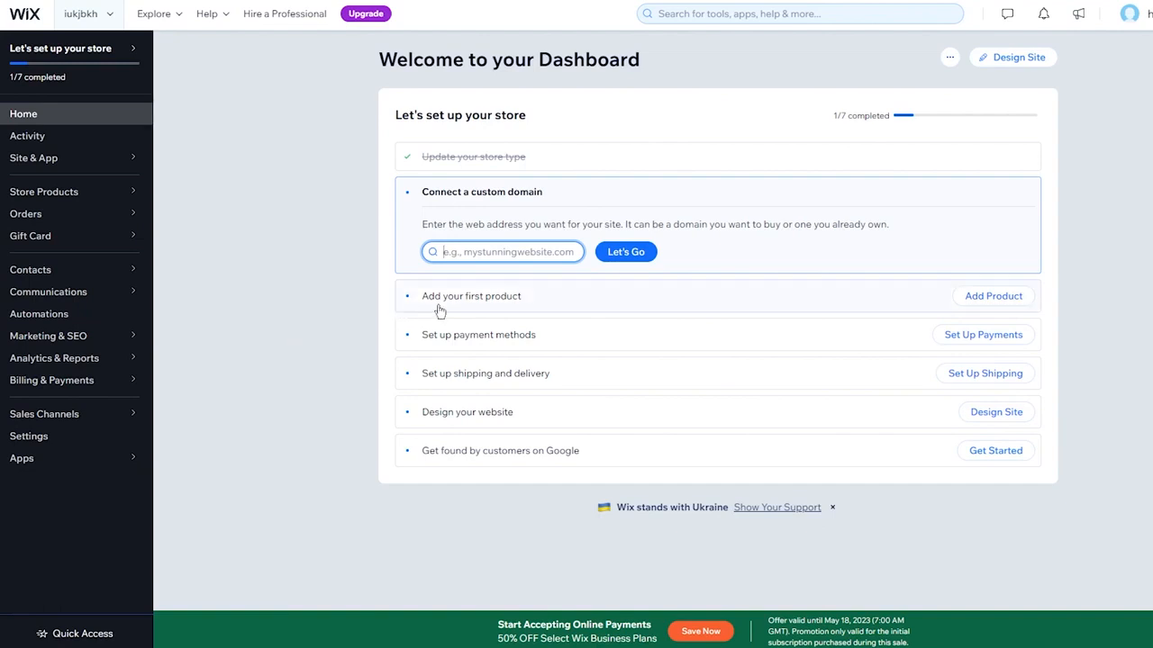
{"action": "left_click", "coordinate": [978, 297]}
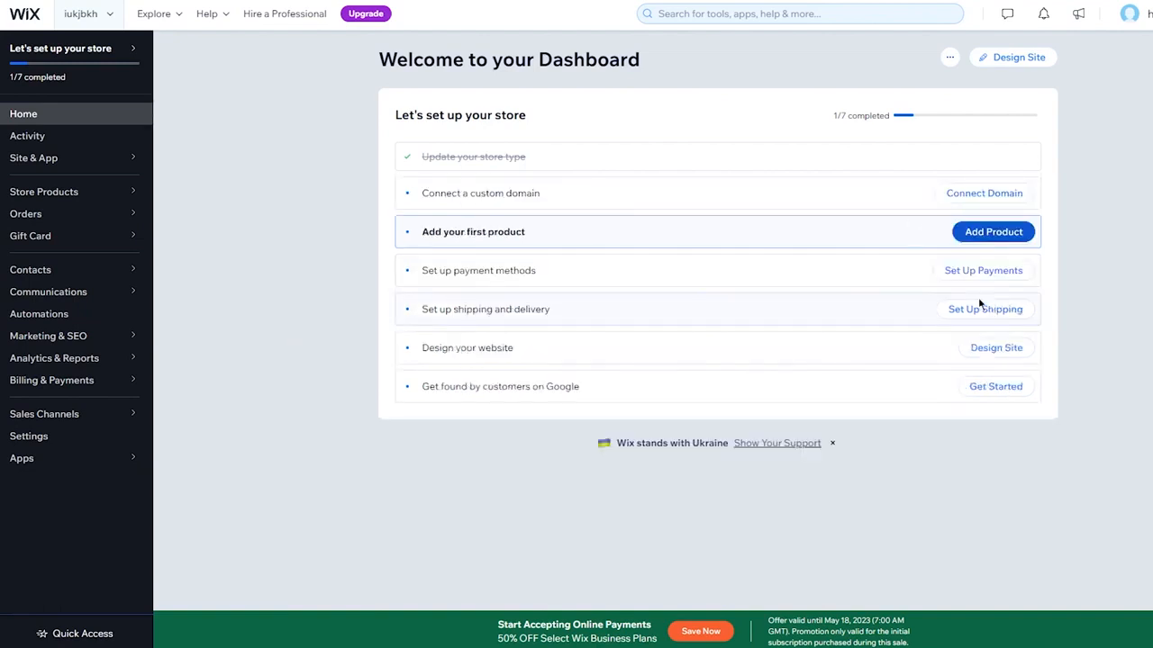
{"action": "left_click", "coordinate": [983, 308]}
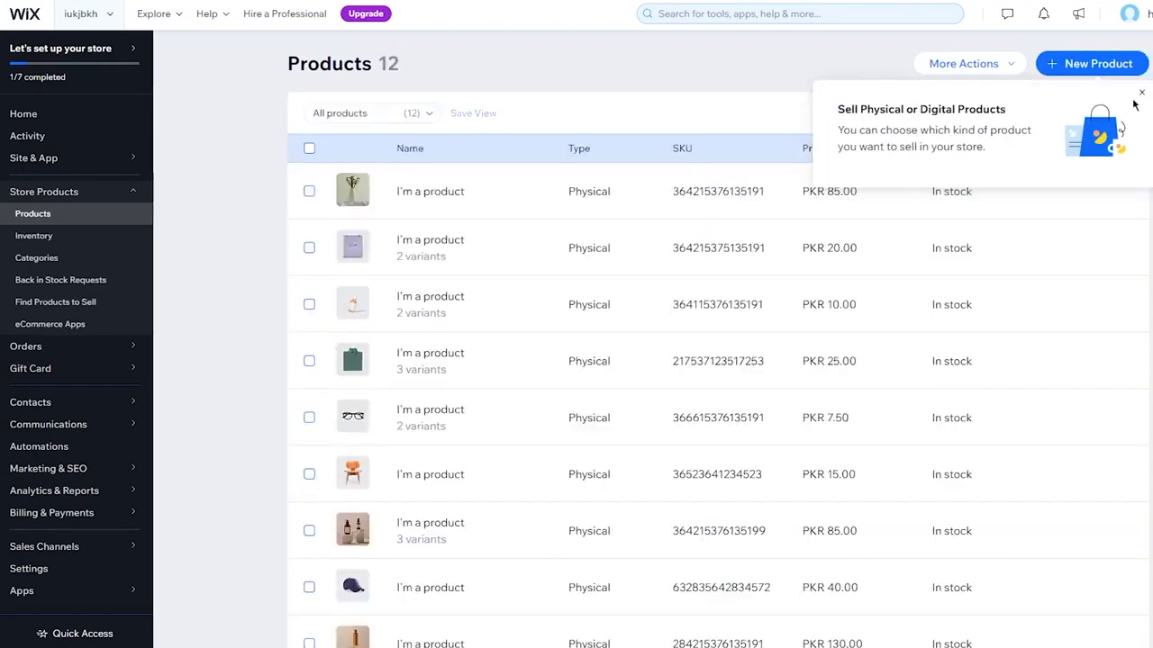
{"action": "left_click", "coordinate": [1139, 95]}
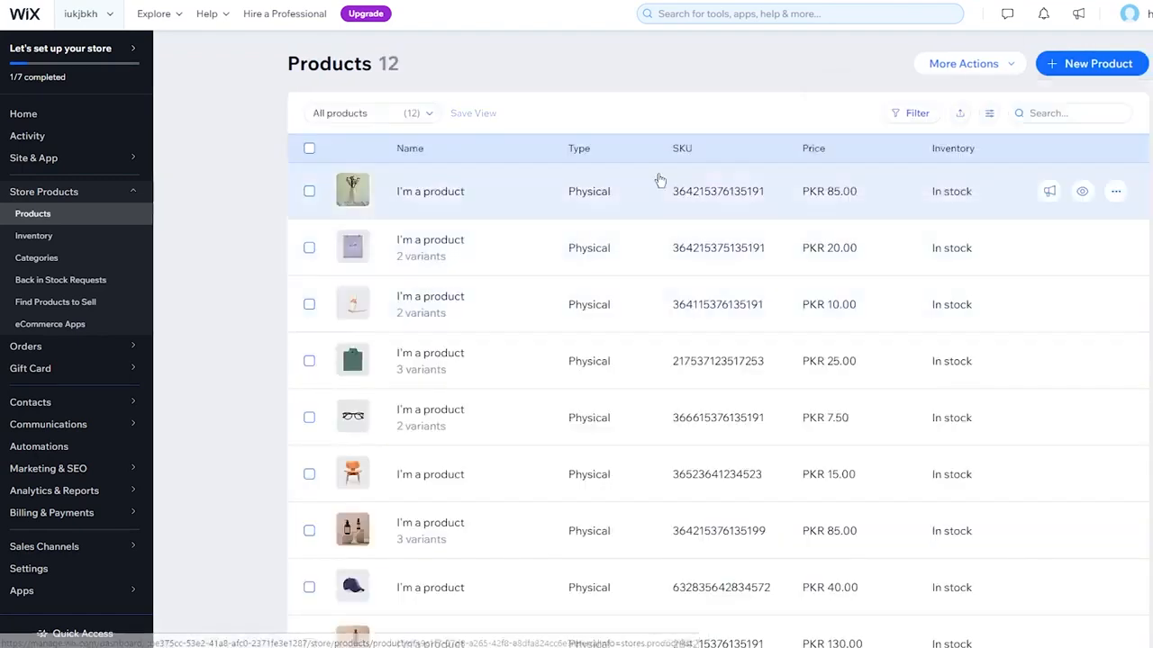
Look over the existing sample products and start a new physical product
{"action": "scroll", "coordinate": [637, 436], "scroll_direction": "down", "scroll_amount": 3}
{"action": "scroll", "coordinate": [638, 436], "scroll_direction": "up", "scroll_amount": 3}
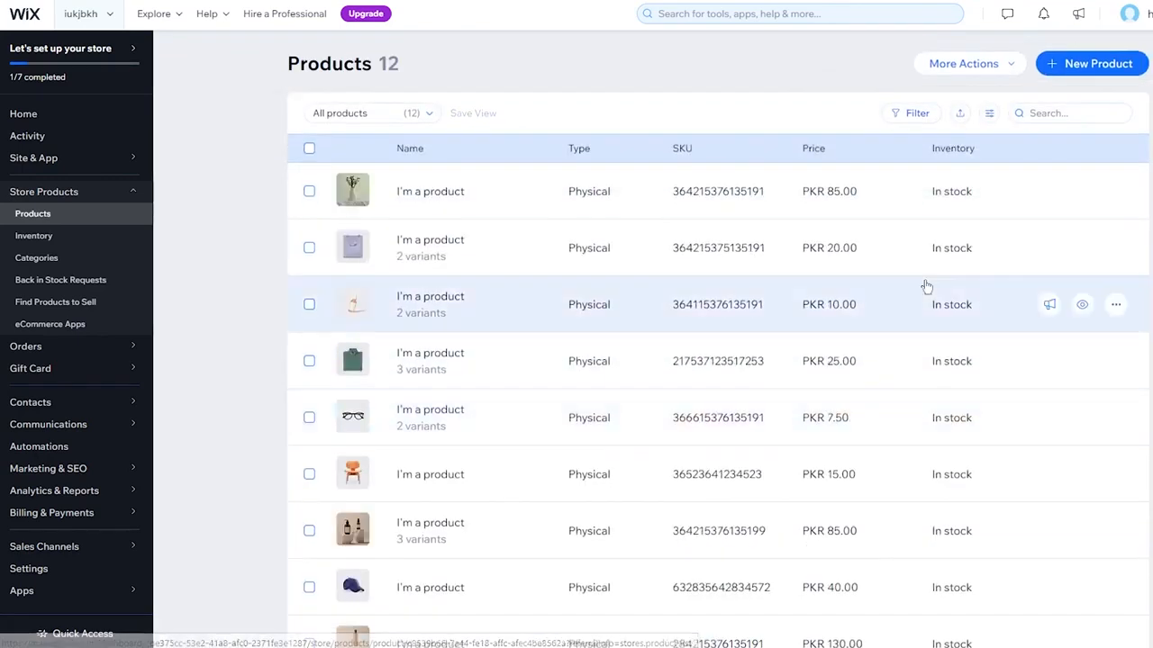
{"action": "left_click", "coordinate": [1083, 61]}
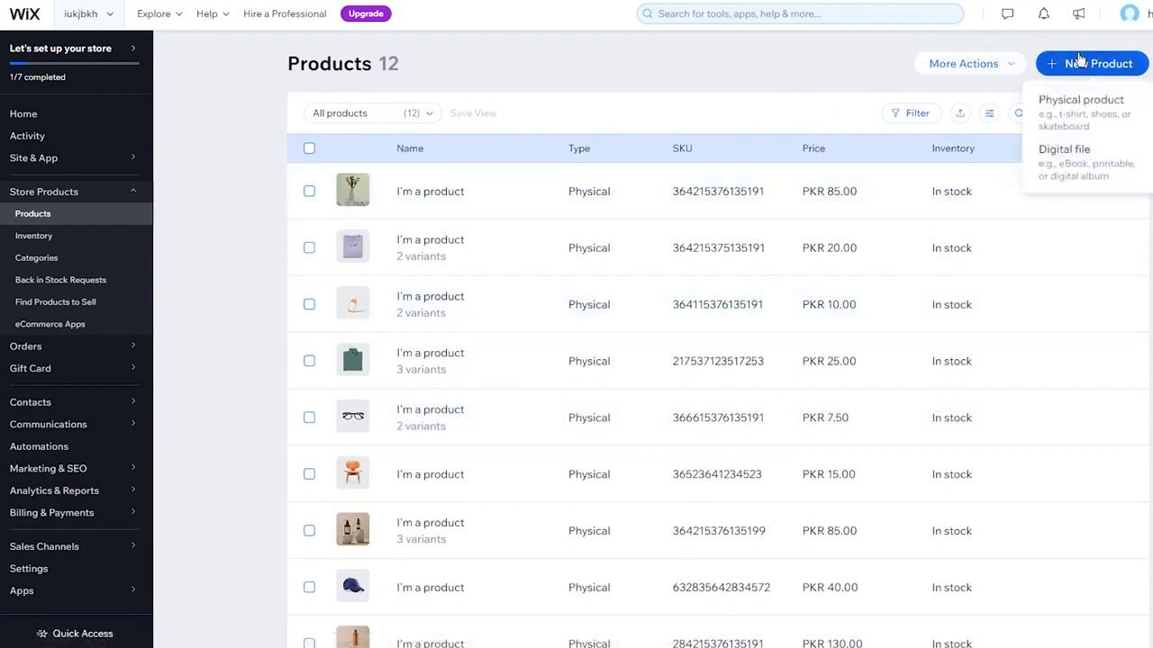
{"action": "left_click", "coordinate": [1080, 100]}
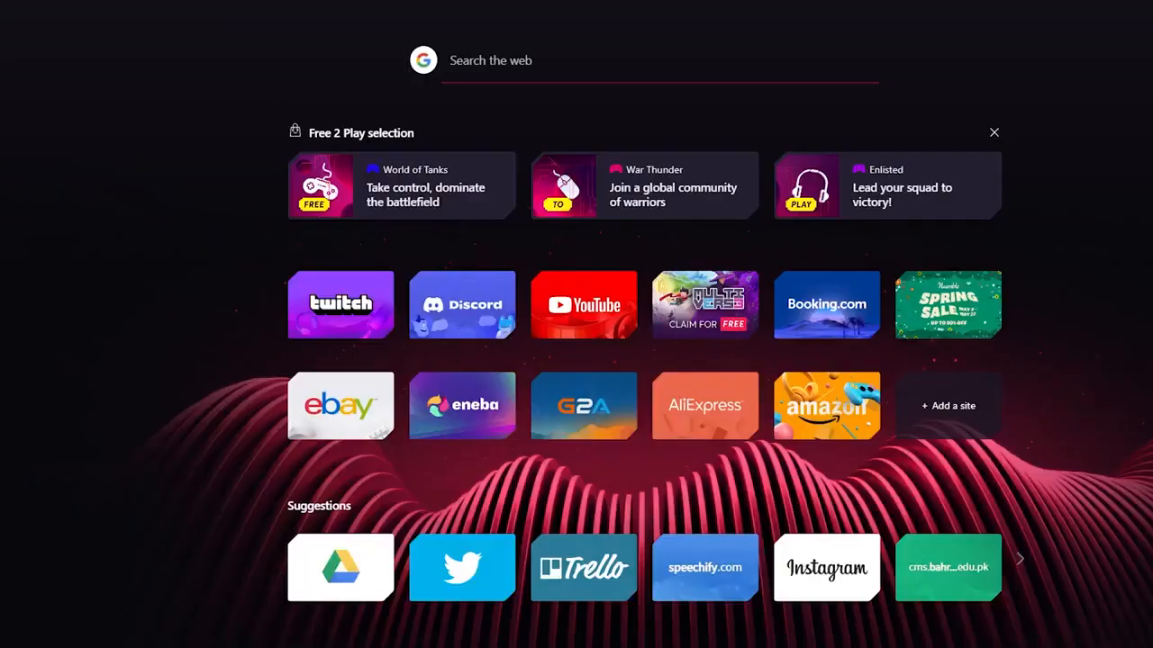
Switch to the Pexels website in the browser and enter art as the photo search term
{"action": "type", "text": "pexe"}
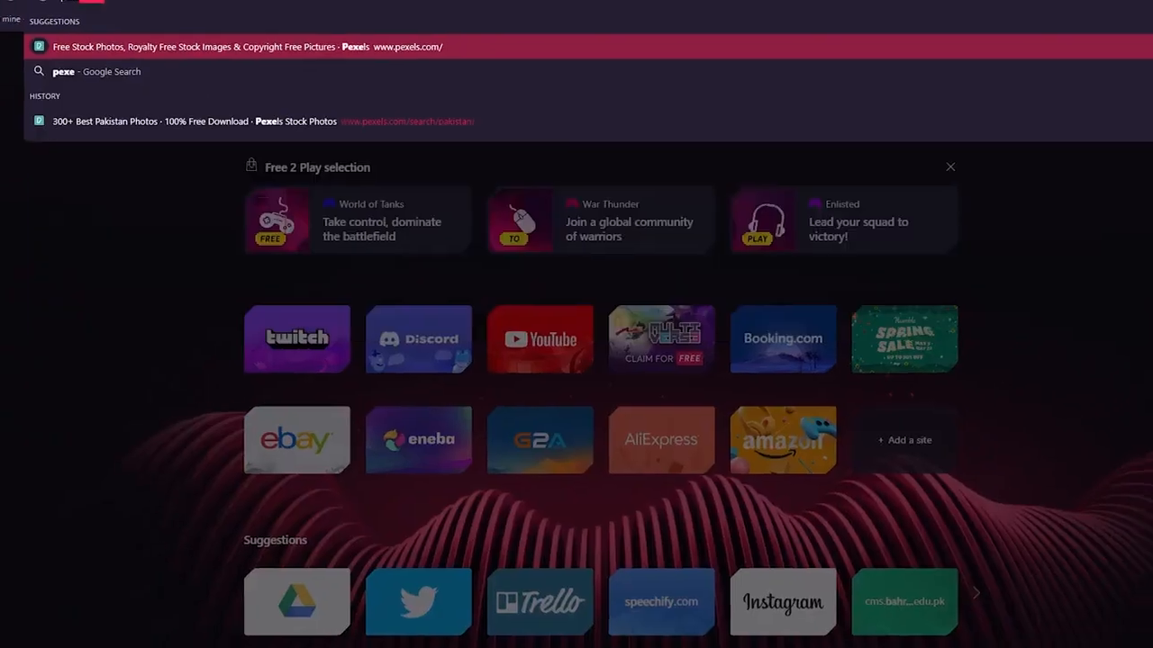
{"action": "key", "text": "Return"}
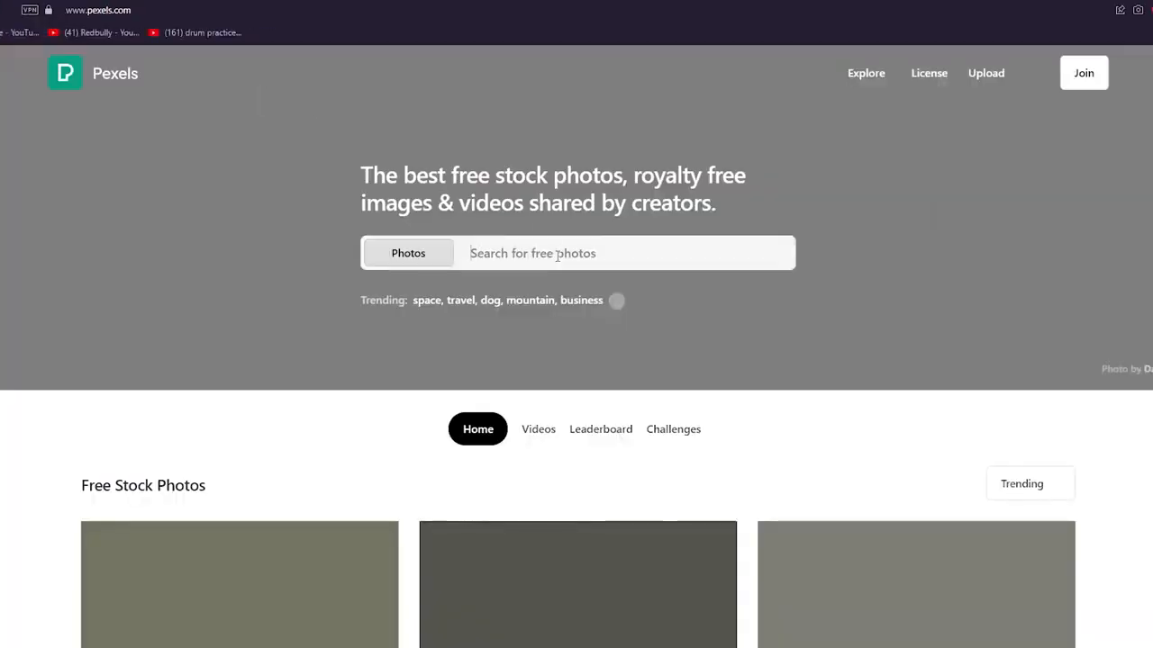
{"action": "left_click", "coordinate": [557, 256]}
{"action": "type", "text": "art"}
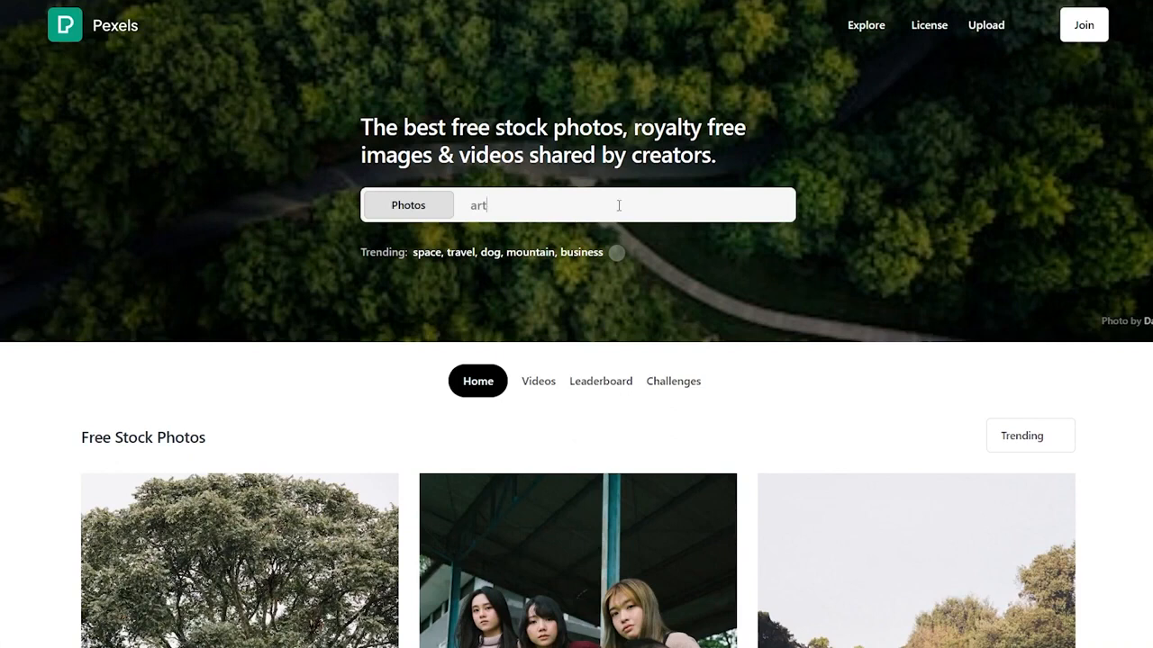
Browse the trending free stock photos on Pexels and download the picture of the large tree
{"action": "scroll", "coordinate": [618, 205], "scroll_direction": "down", "scroll_amount": 4}
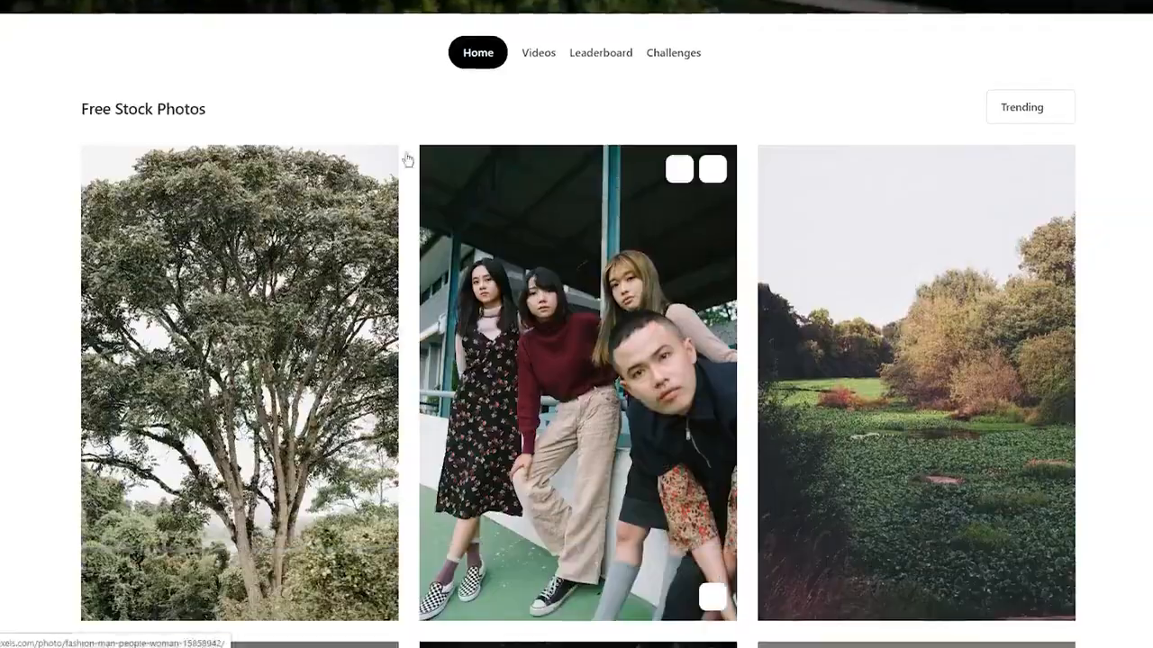
{"action": "scroll", "coordinate": [404, 156], "scroll_direction": "down", "scroll_amount": 4}
{"action": "scroll", "coordinate": [33, 222], "scroll_direction": "down", "scroll_amount": 10}
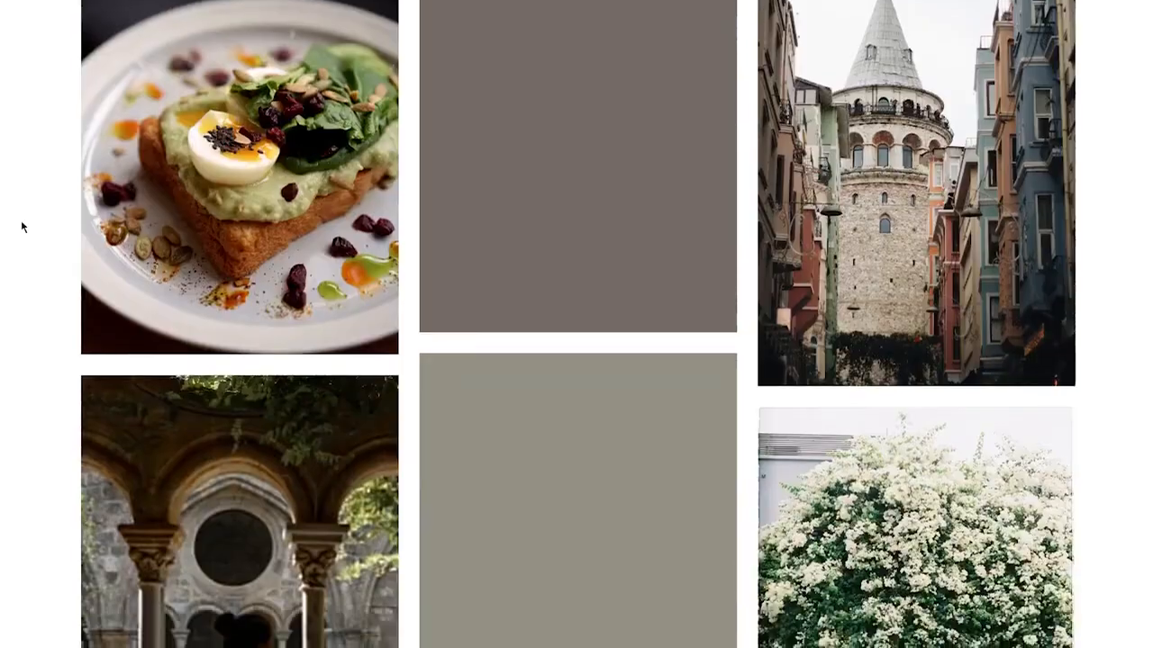
{"action": "scroll", "coordinate": [22, 225], "scroll_direction": "up", "scroll_amount": 15}
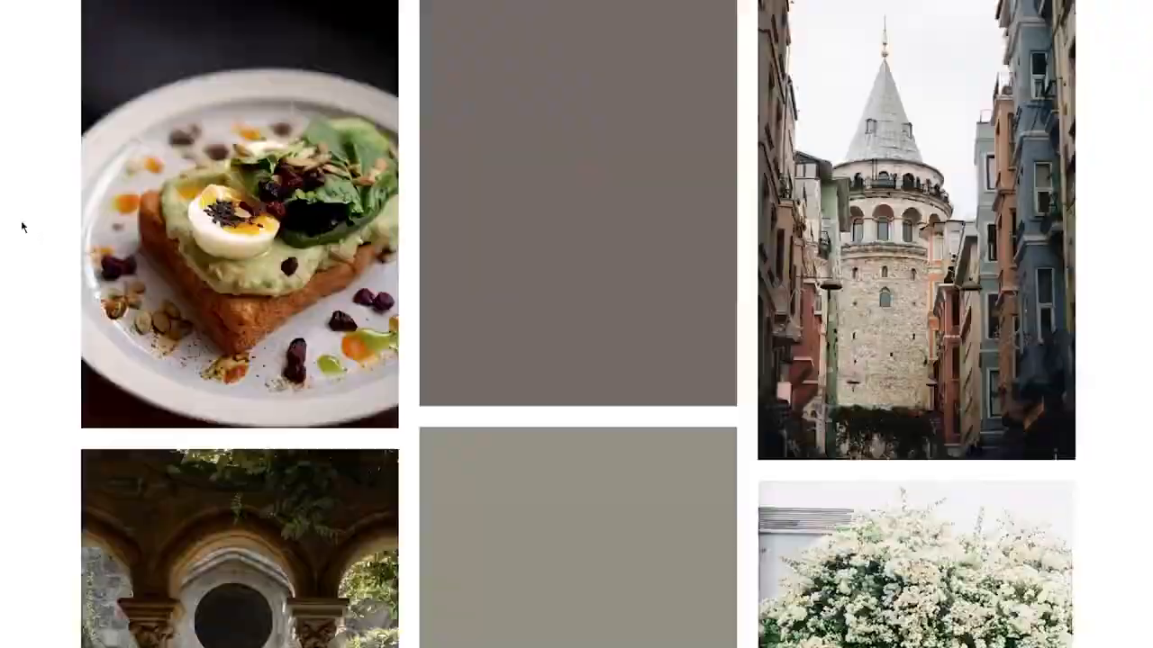
{"action": "scroll", "coordinate": [293, 183], "scroll_direction": "down", "scroll_amount": 4}
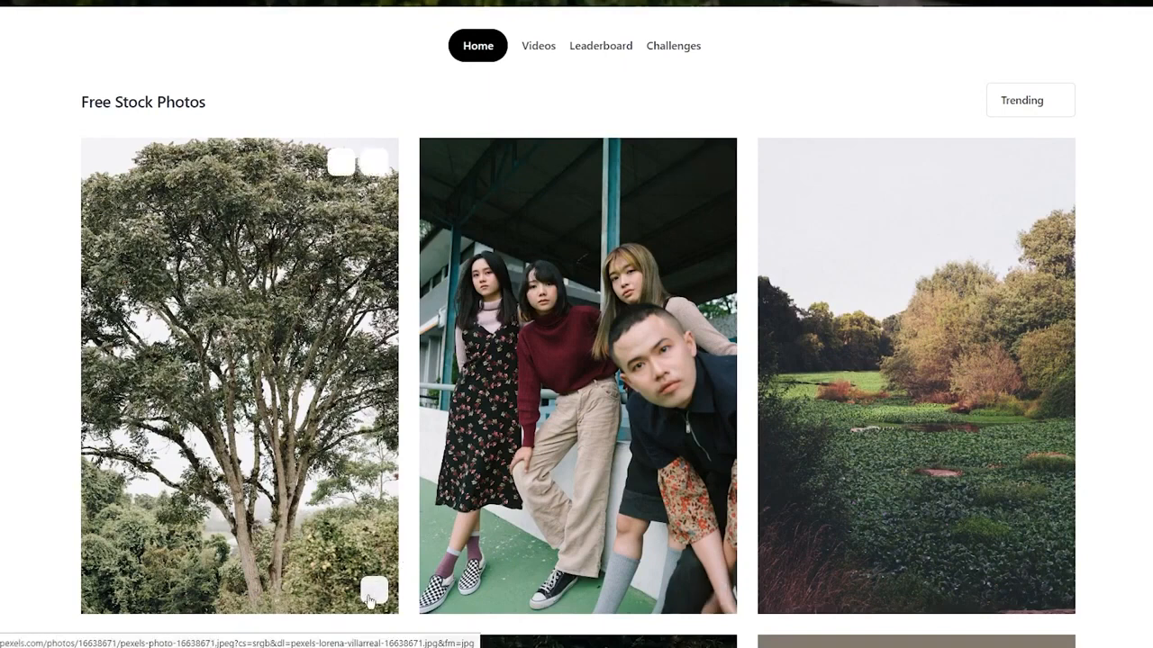
{"action": "left_click", "coordinate": [369, 594]}
{"action": "scroll", "coordinate": [897, 441], "scroll_direction": "down", "scroll_amount": 5}
{"action": "scroll", "coordinate": [897, 441], "scroll_direction": "up", "scroll_amount": 1}
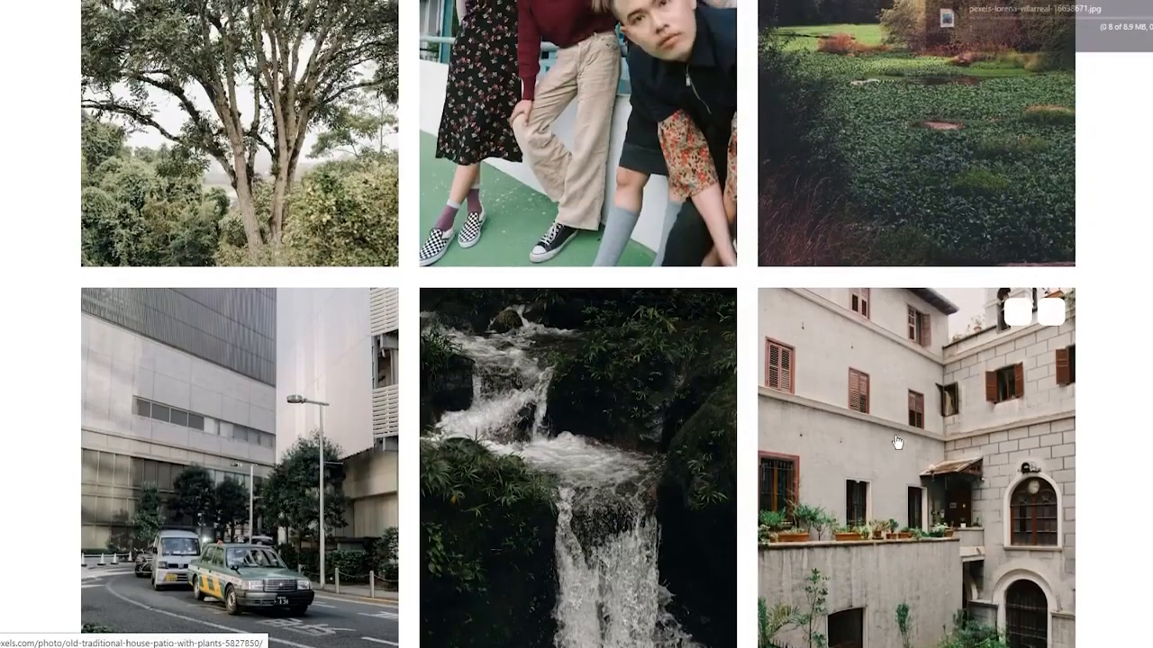
{"action": "scroll", "coordinate": [815, 382], "scroll_direction": "up", "scroll_amount": 10}
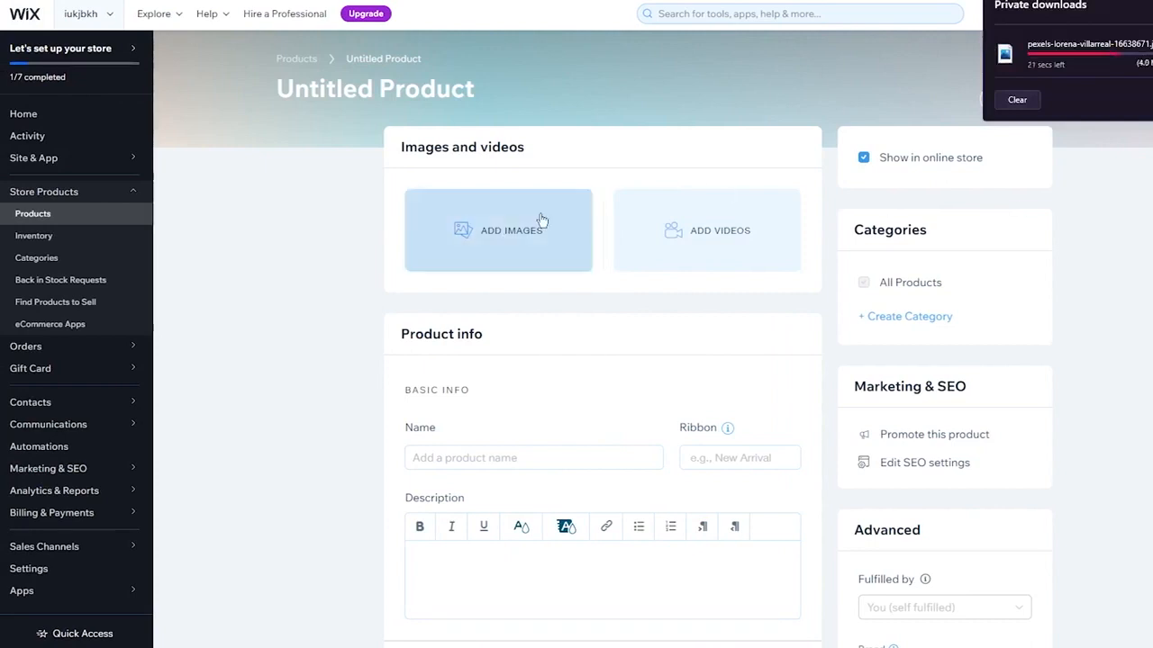
Back in Wix, name the product "artists frame" and enter the description "nkhkjh kjh kjhihl k ggd gfx gfdy riu lkmmnnvbcf t"
{"action": "scroll", "coordinate": [361, 298], "scroll_direction": "down", "scroll_amount": 2}
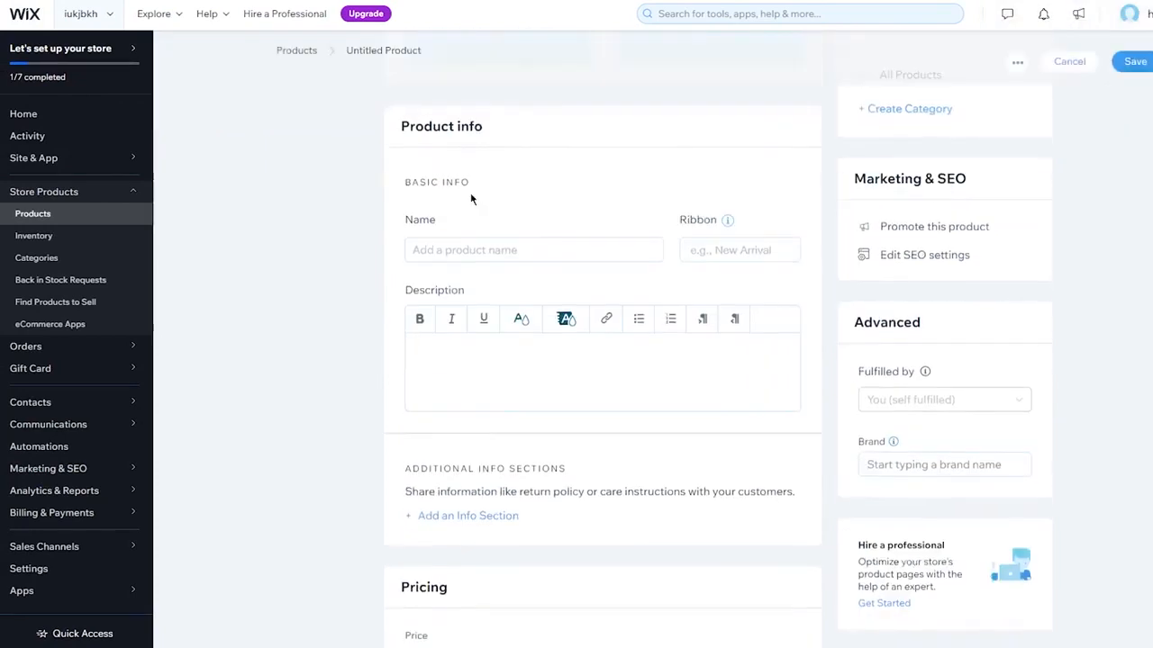
{"action": "left_click", "coordinate": [496, 250]}
{"action": "type", "text": "artists"}
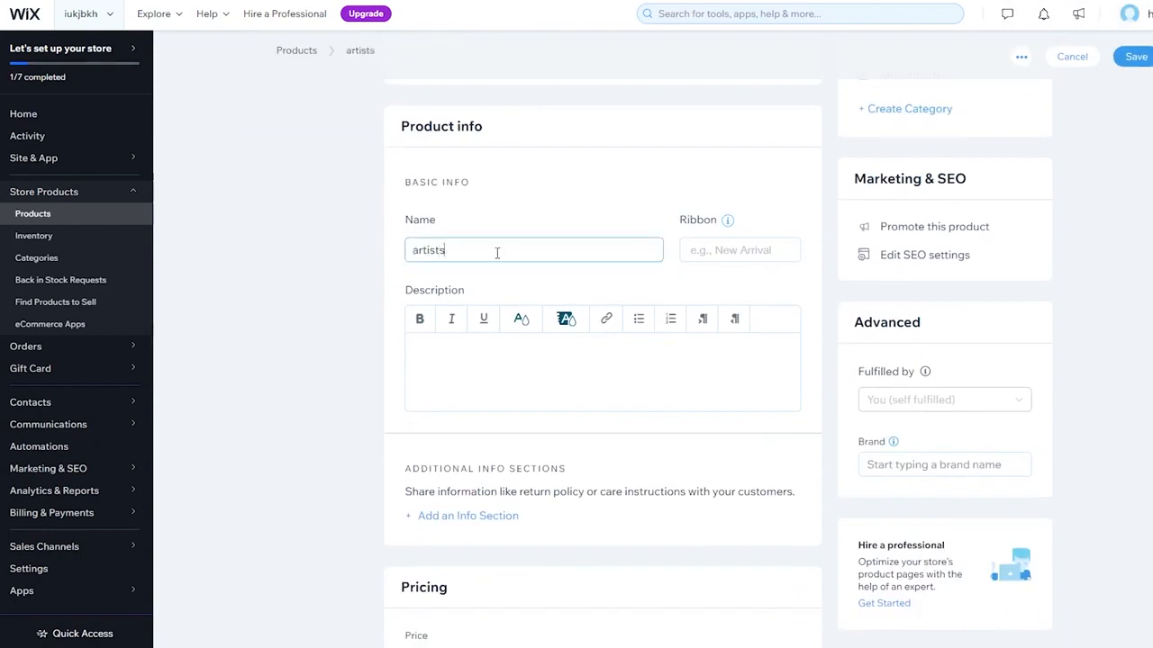
{"action": "type", "text": " frame"}
{"action": "left_click", "coordinate": [505, 368]}
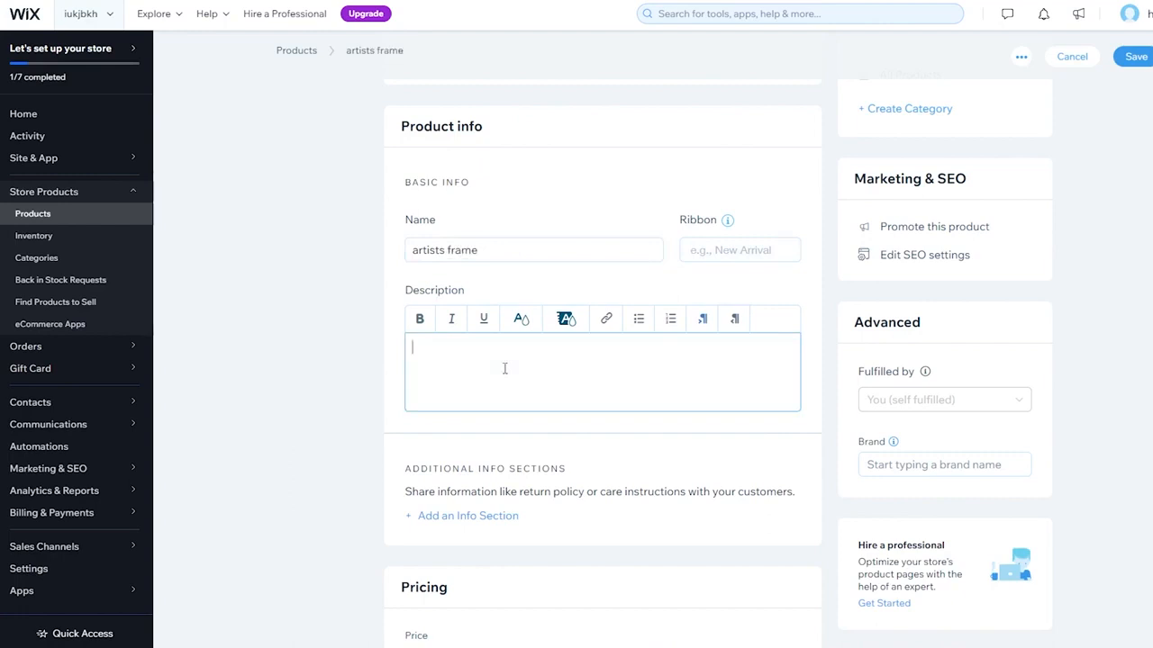
{"action": "type", "text": "nkhkjh kjh kjhihl k ggd gfx gfdy riu lkmmnn"}
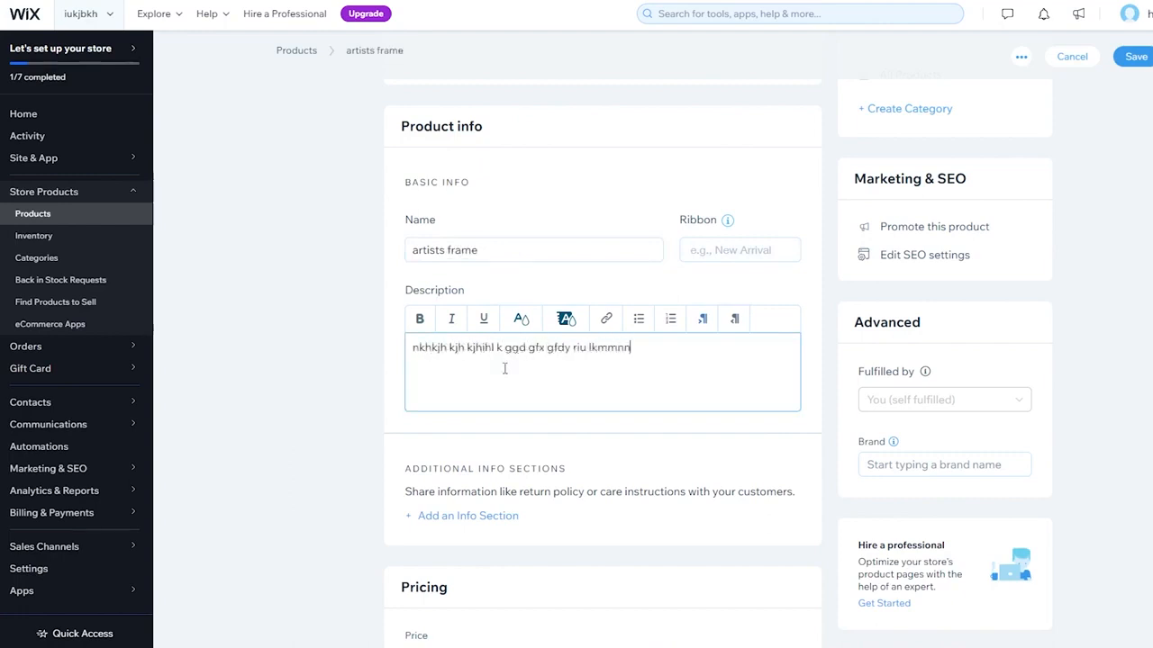
{"action": "type", "text": "vbcf t"}
Set the product's price to Rs 99900
{"action": "scroll", "coordinate": [504, 369], "scroll_direction": "down", "scroll_amount": 3}
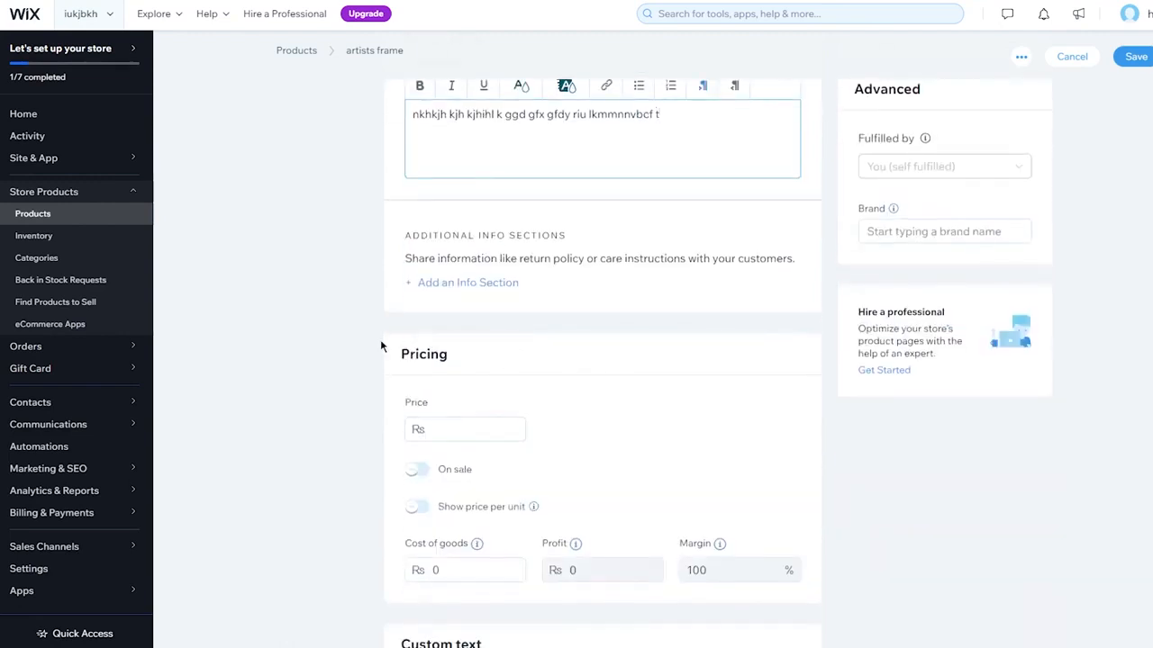
{"action": "scroll", "coordinate": [380, 339], "scroll_direction": "down", "scroll_amount": 1}
{"action": "left_click", "coordinate": [477, 329]}
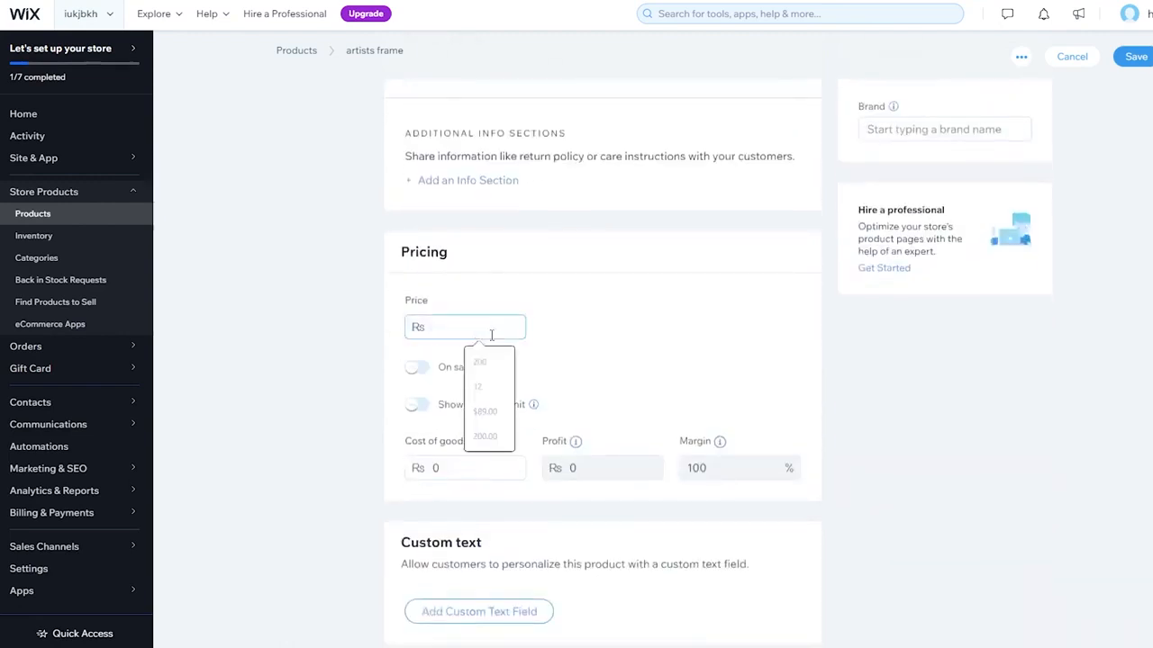
{"action": "type", "text": "99900"}
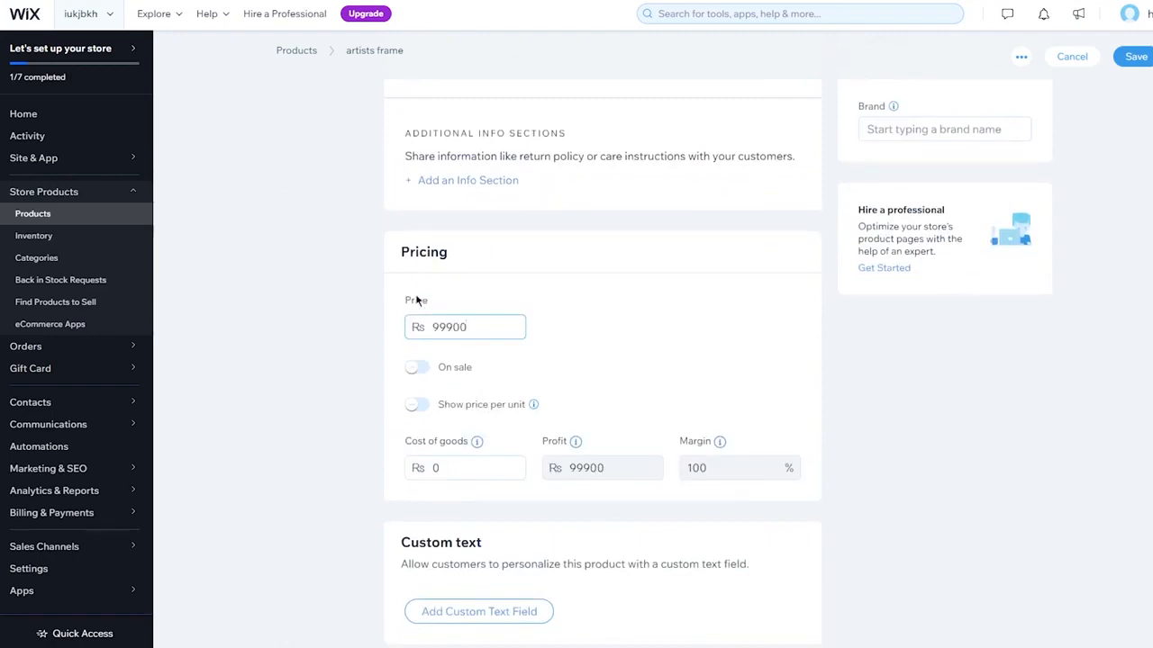
{"action": "left_click", "coordinate": [736, 314]}
Review the product's custom text, options, inventory and shipping, pre-order and subscription settings
{"action": "scroll", "coordinate": [515, 390], "scroll_direction": "down", "scroll_amount": 5}
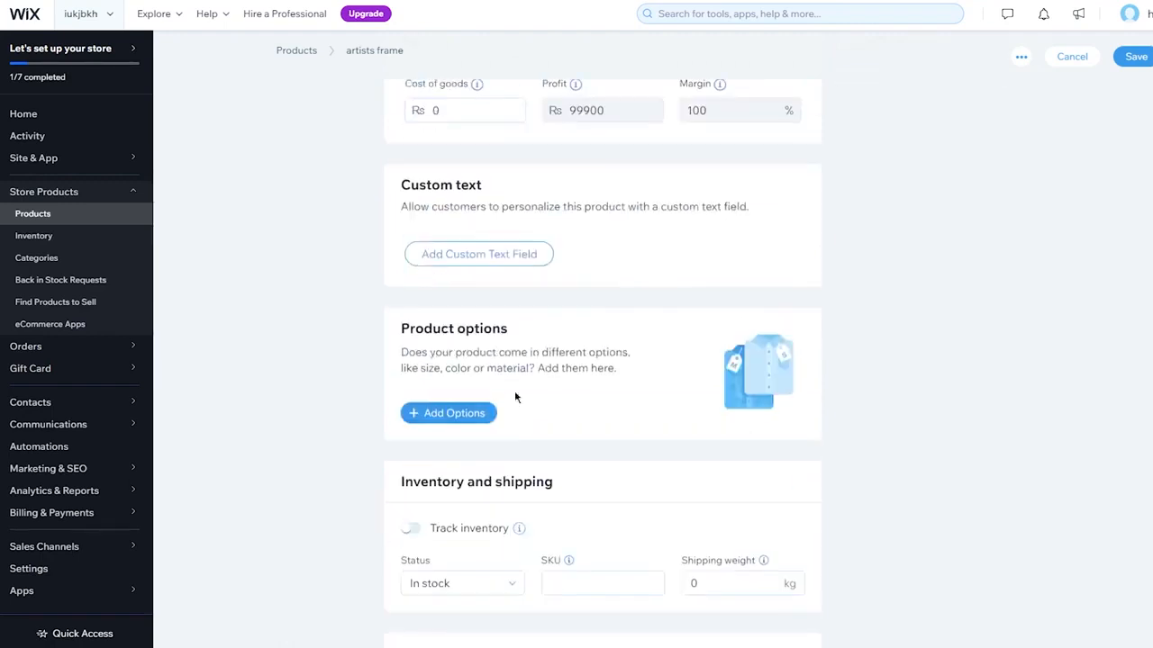
{"action": "left_click", "coordinate": [544, 425]}
{"action": "scroll", "coordinate": [576, 405], "scroll_direction": "down", "scroll_amount": 2}
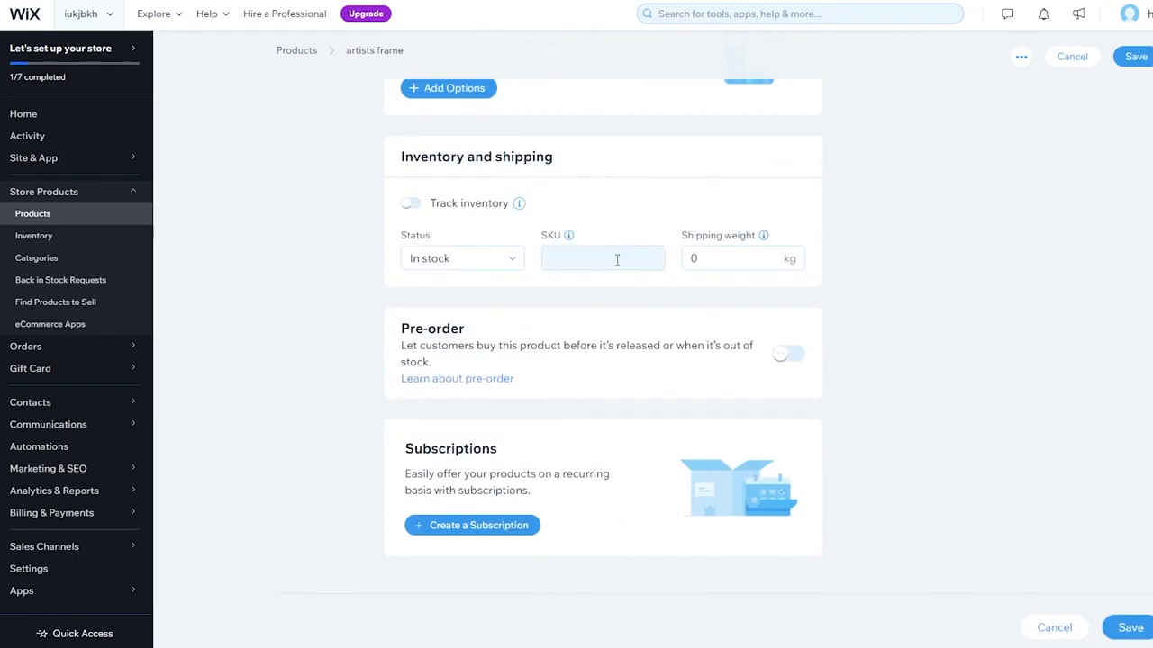
{"action": "left_click", "coordinate": [692, 254]}
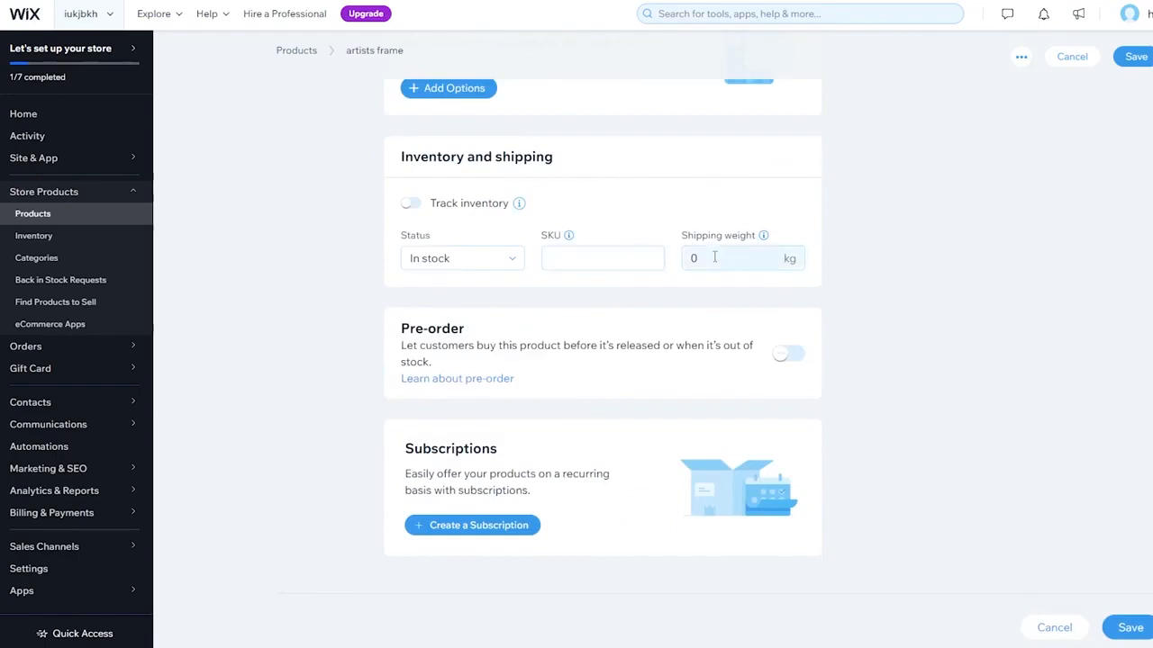
{"action": "scroll", "coordinate": [714, 257], "scroll_direction": "up", "scroll_amount": 10}
{"action": "scroll", "coordinate": [716, 263], "scroll_direction": "down", "scroll_amount": 1}
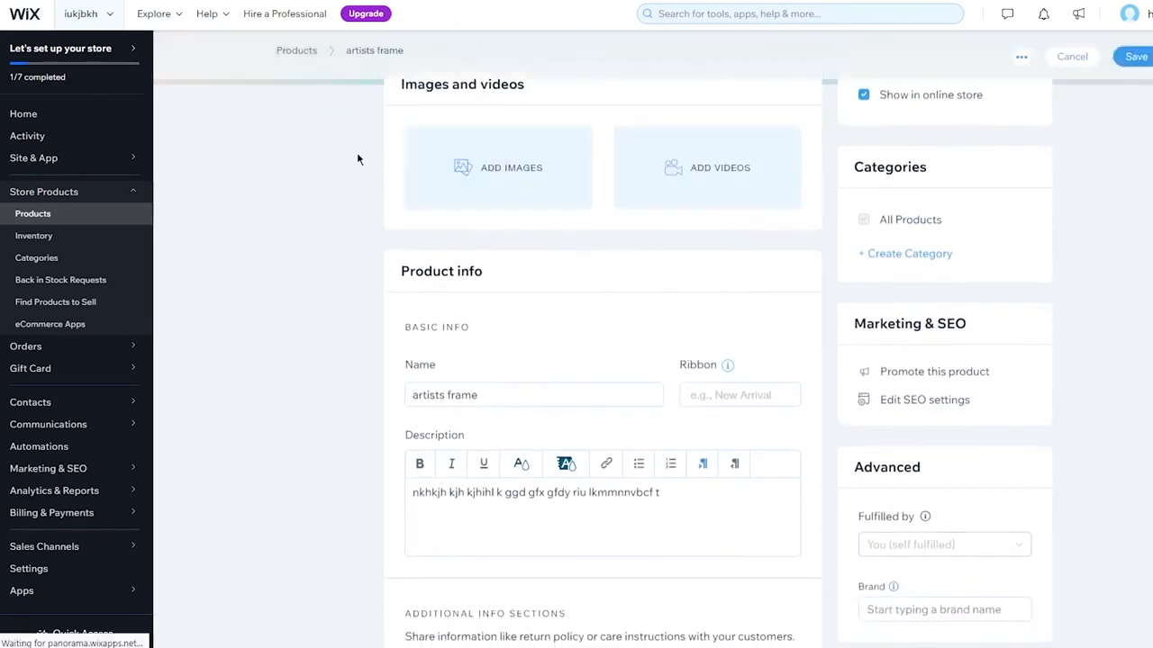
Upload the downloaded tree photo from the computer and add it to the product's images
{"action": "left_click", "coordinate": [467, 174]}
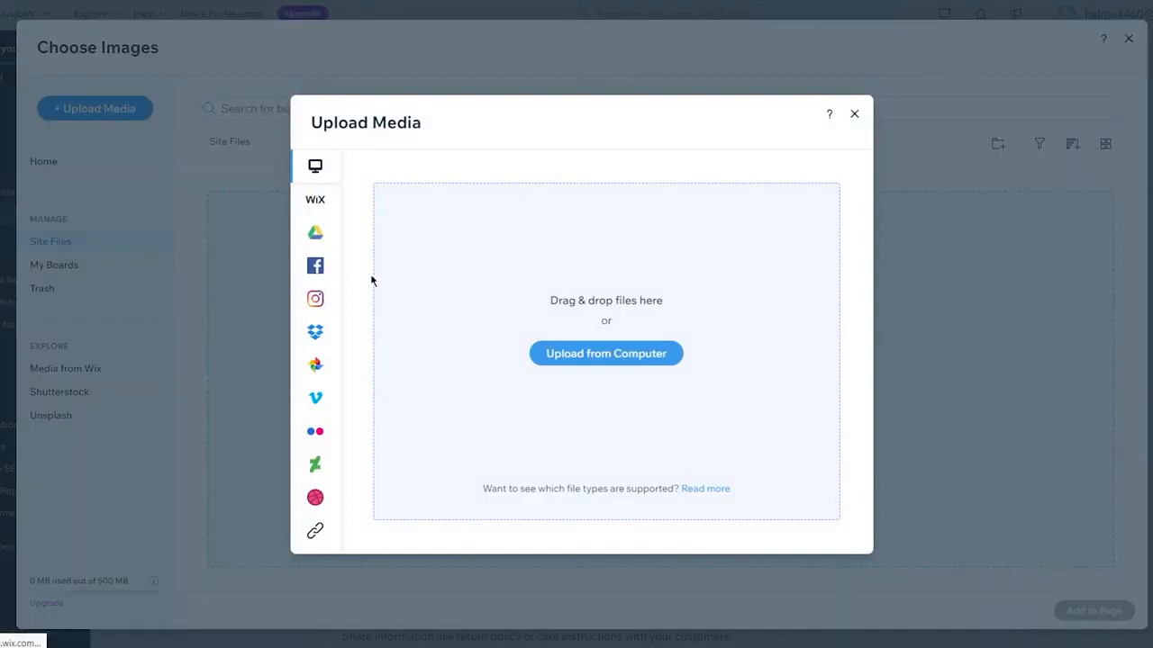
{"action": "left_click", "coordinate": [617, 355]}
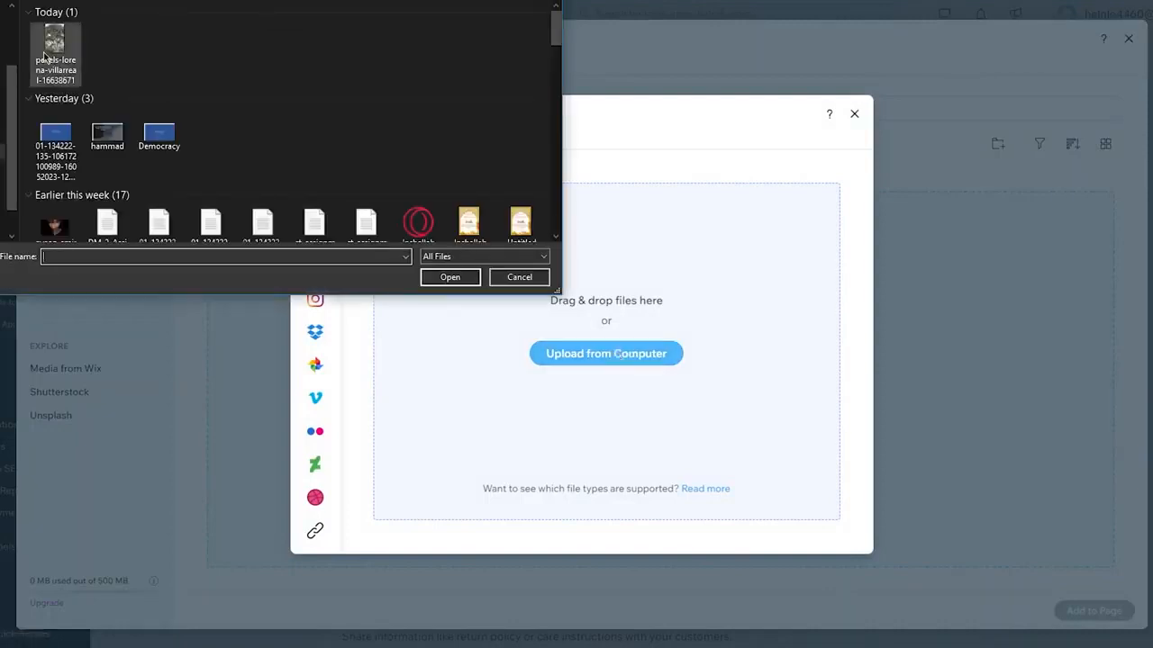
{"action": "double_click", "coordinate": [43, 55]}
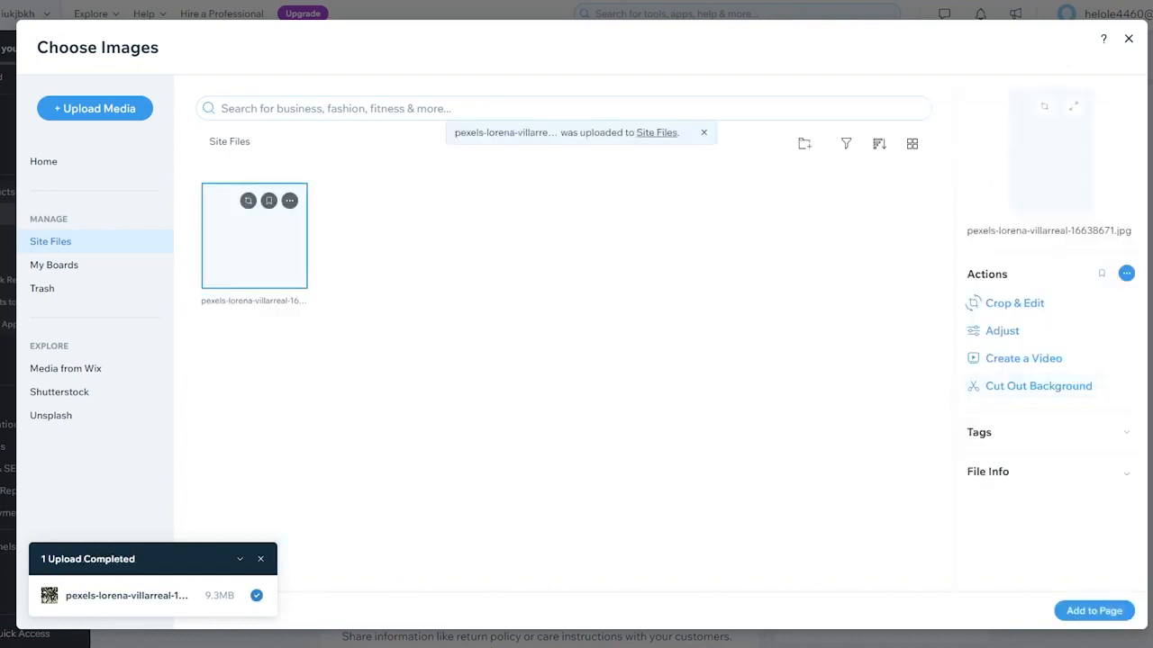
{"action": "left_click", "coordinate": [1094, 611]}
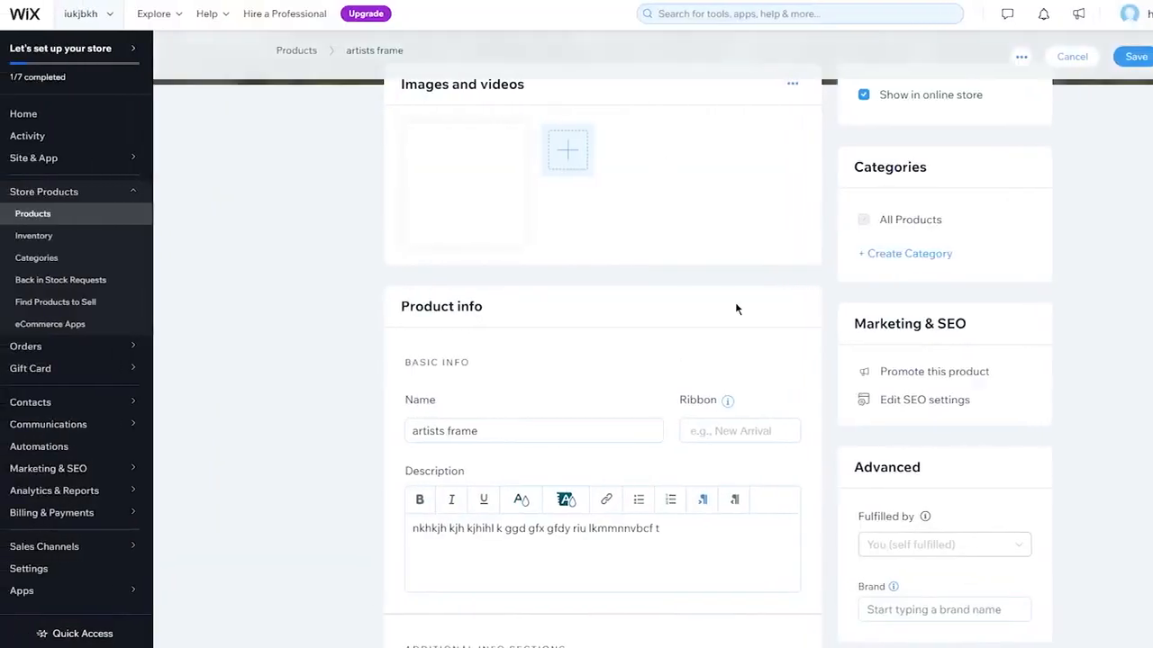
Check the product page, save the artists frame product and dismiss the setup progress pop-up
{"action": "scroll", "coordinate": [751, 257], "scroll_direction": "down", "scroll_amount": 15}
{"action": "scroll", "coordinate": [751, 260], "scroll_direction": "up", "scroll_amount": 15}
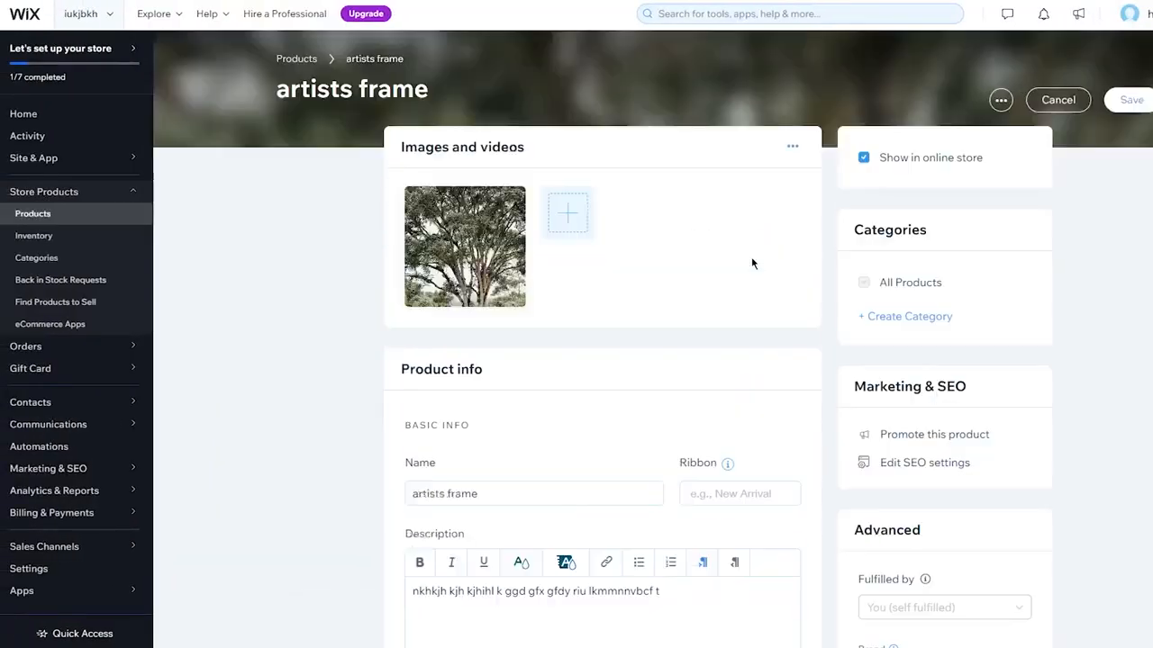
{"action": "left_click", "coordinate": [1124, 102]}
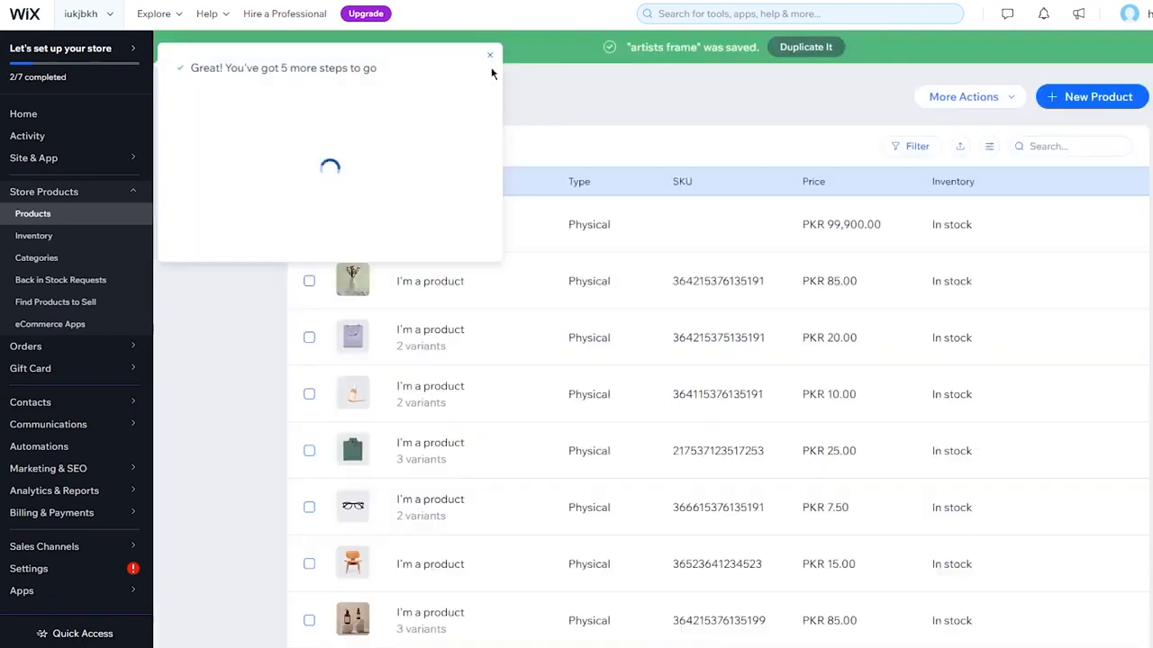
{"action": "left_click", "coordinate": [559, 56]}
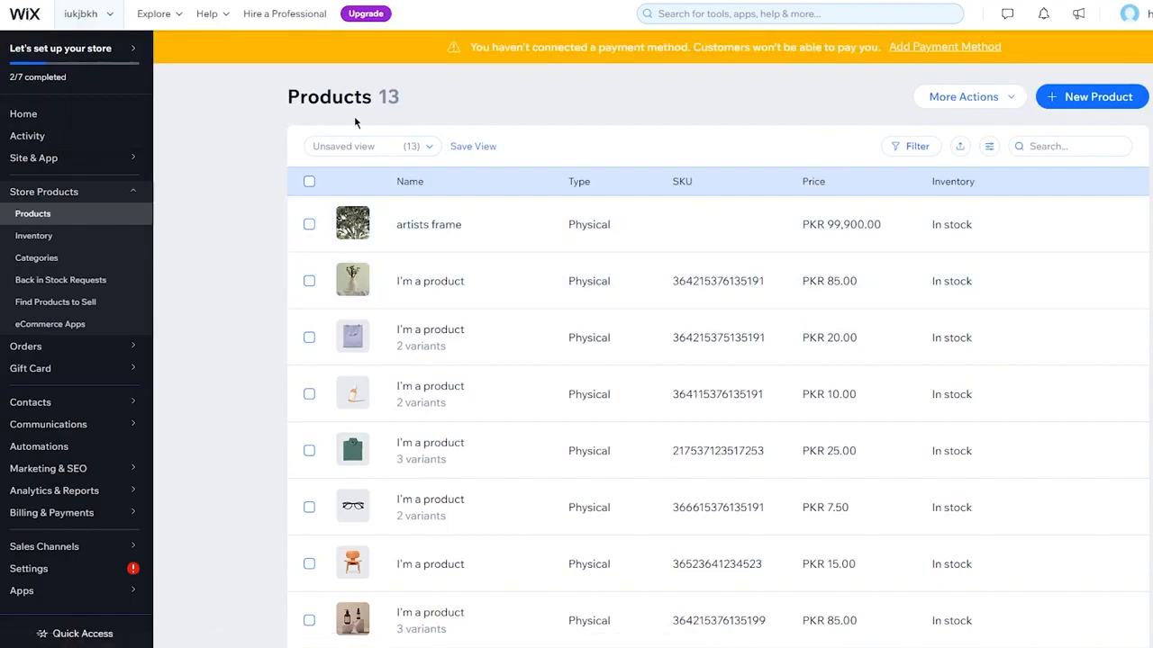
Open the payment methods setup from the dashboard and examine the additional payment options for the store
{"action": "left_click", "coordinate": [95, 107]}
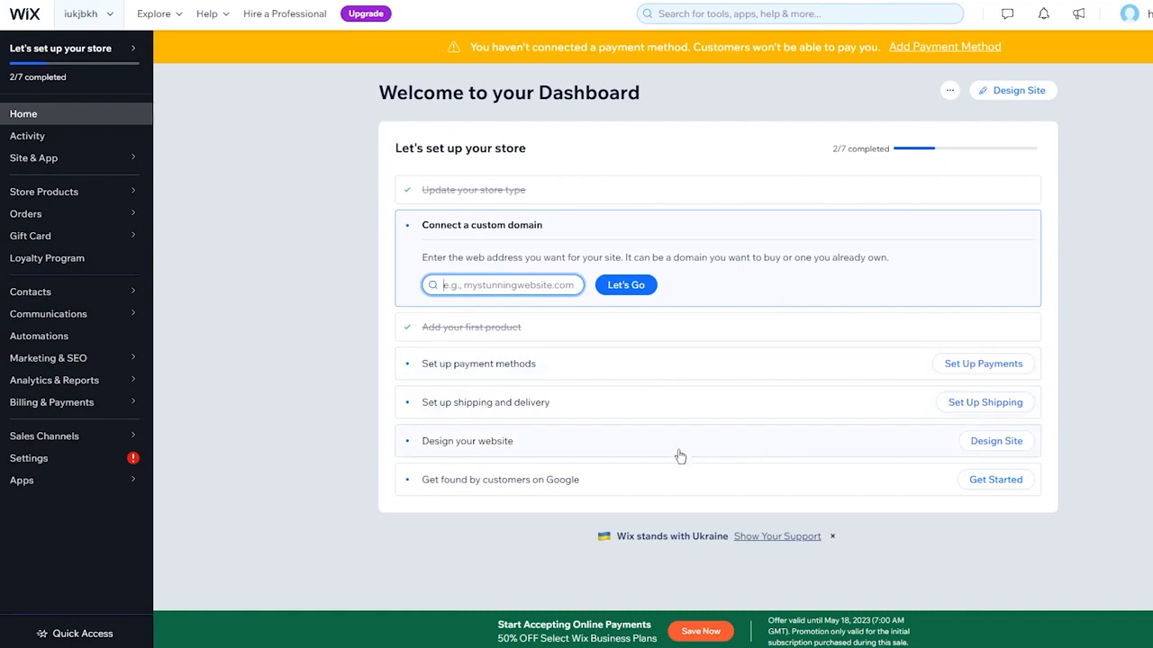
{"action": "left_click", "coordinate": [799, 374]}
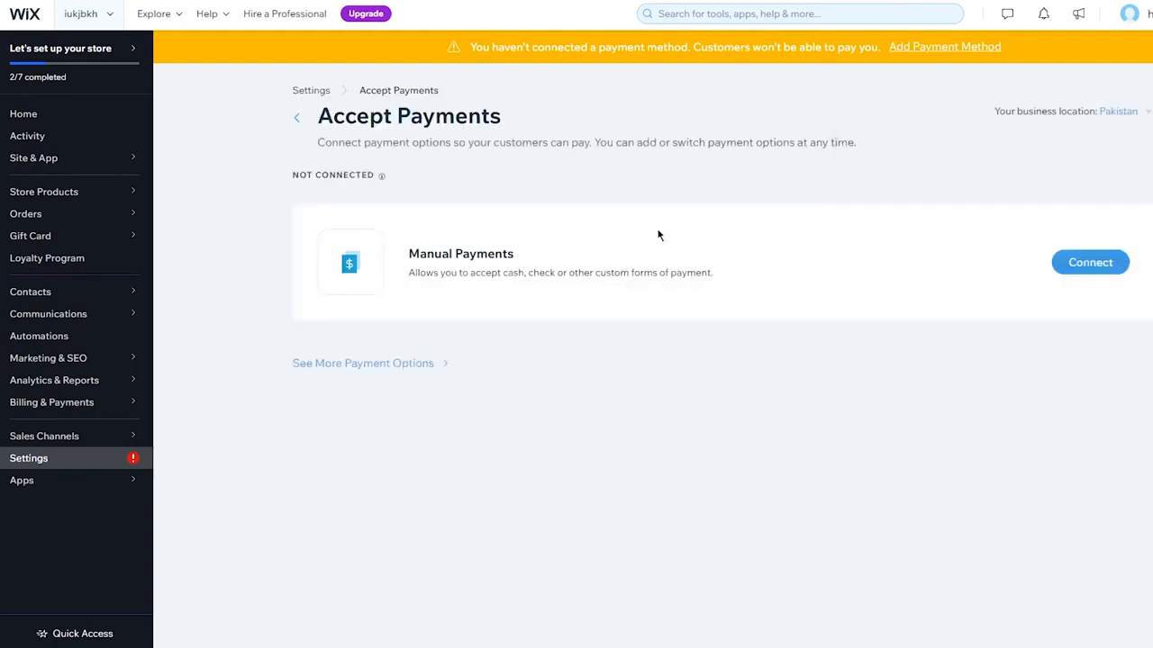
{"action": "left_click", "coordinate": [399, 363]}
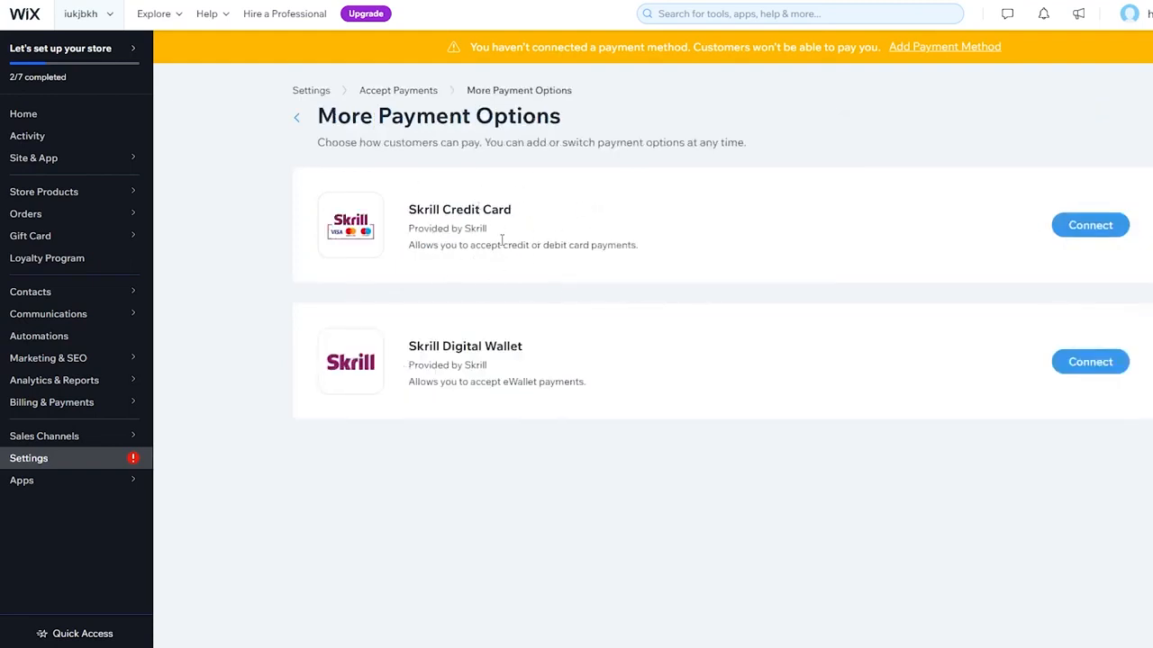
{"action": "left_click", "coordinate": [299, 118]}
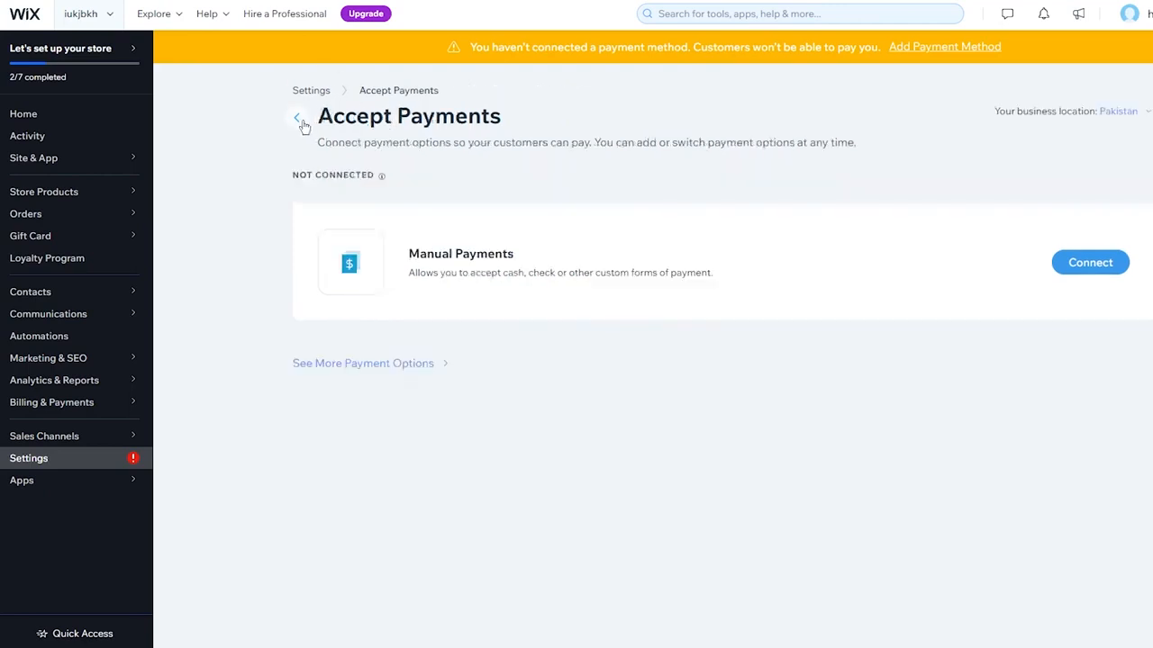